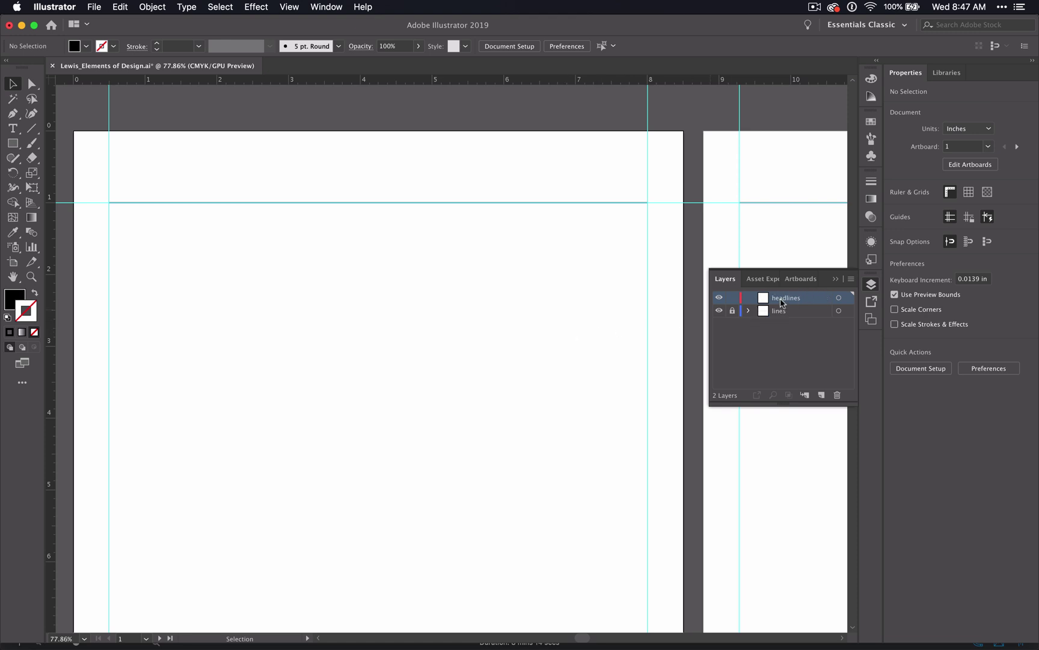
Step: Lock the 'lines' layer so the 'headlines' layer stays the working layer
{"action": "left_click", "coordinate": [732, 311]}
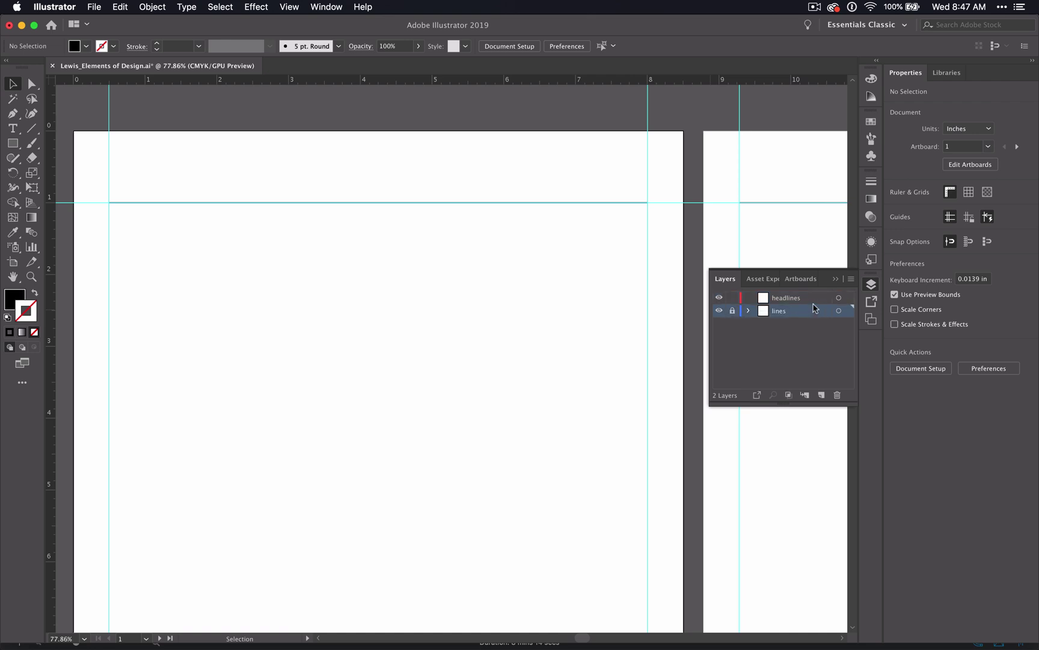
Step: Add point text reading 'Line' at the top-left guide intersection of the first artboard
{"action": "left_click", "coordinate": [835, 278]}
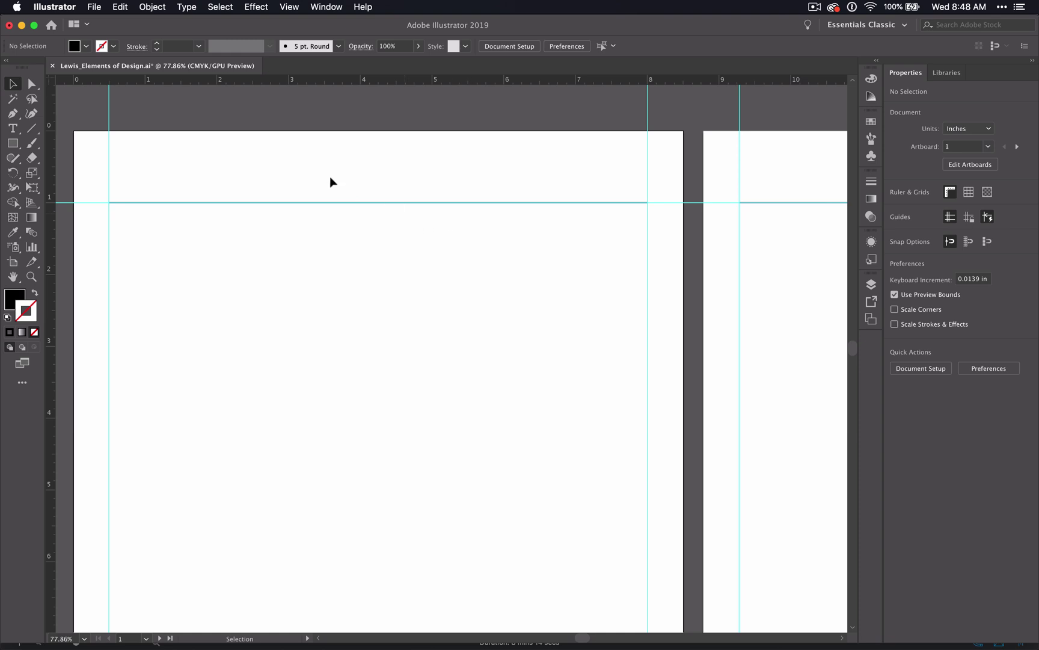
{"action": "left_click", "coordinate": [13, 129]}
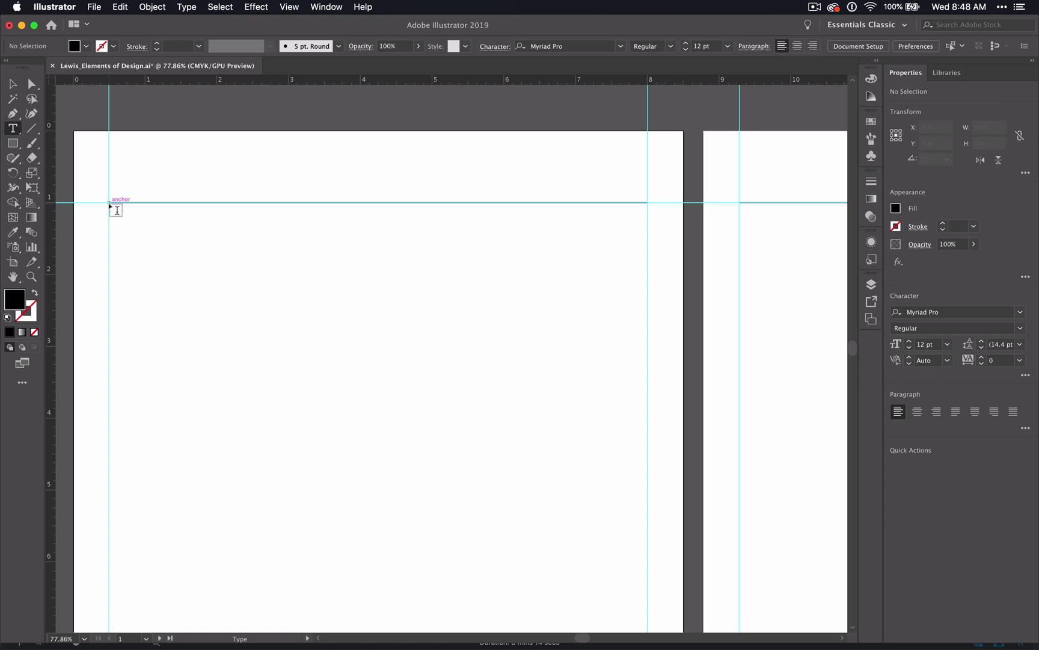
{"action": "left_click", "coordinate": [110, 205]}
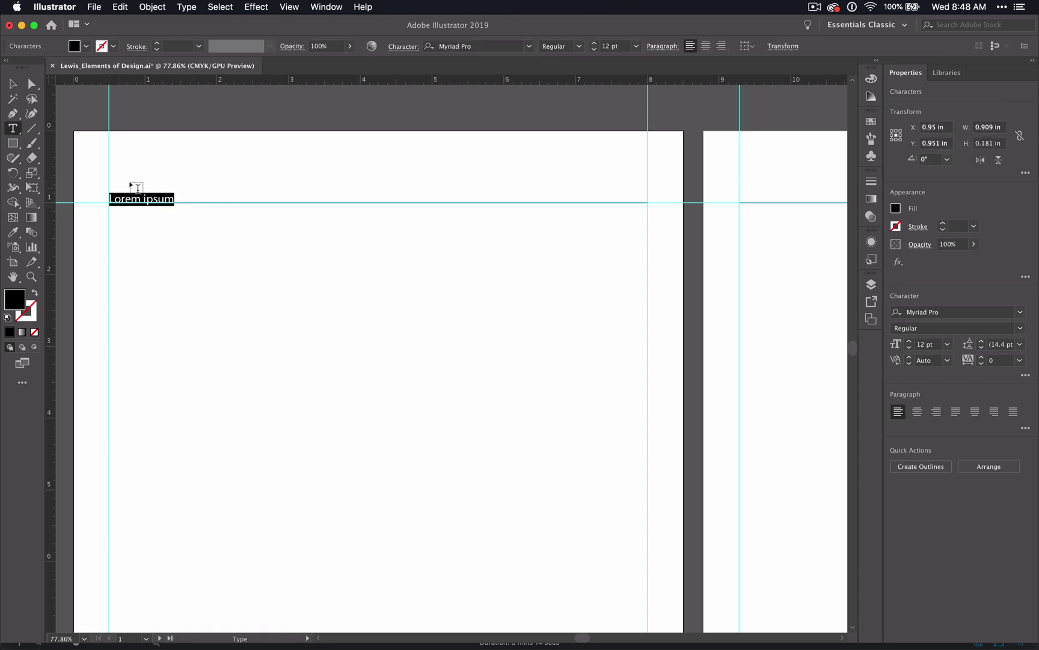
{"action": "type", "text": "Line"}
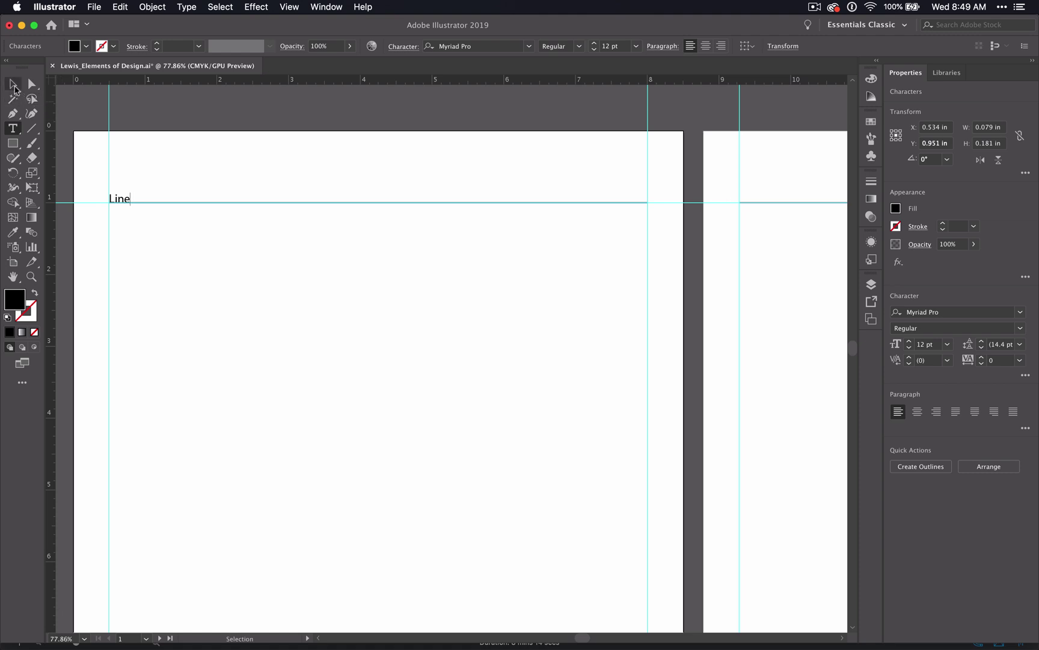
Step: Select the 'Line' text and open its Character settings, keeping the Myriad Pro Regular style
{"action": "left_click", "coordinate": [14, 89]}
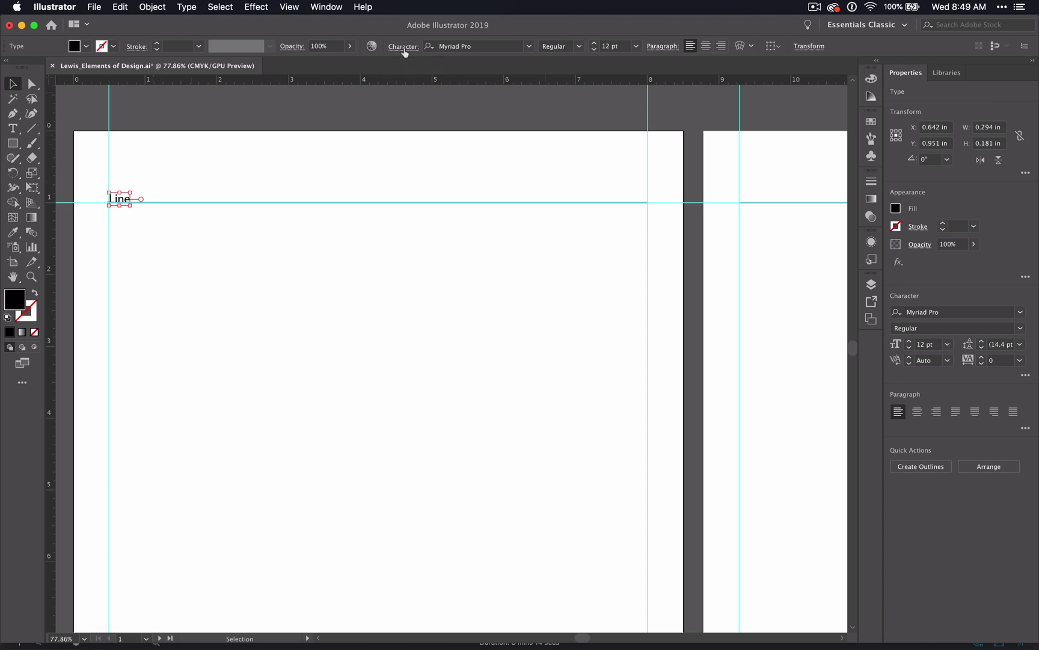
{"action": "left_click", "coordinate": [404, 48]}
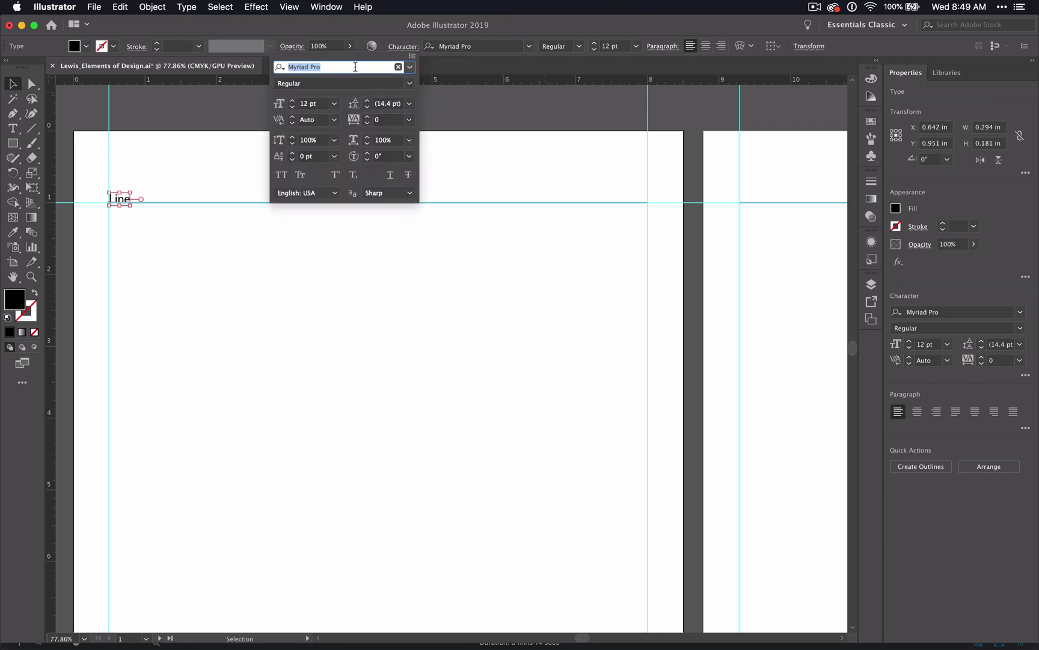
{"action": "left_click", "coordinate": [411, 85]}
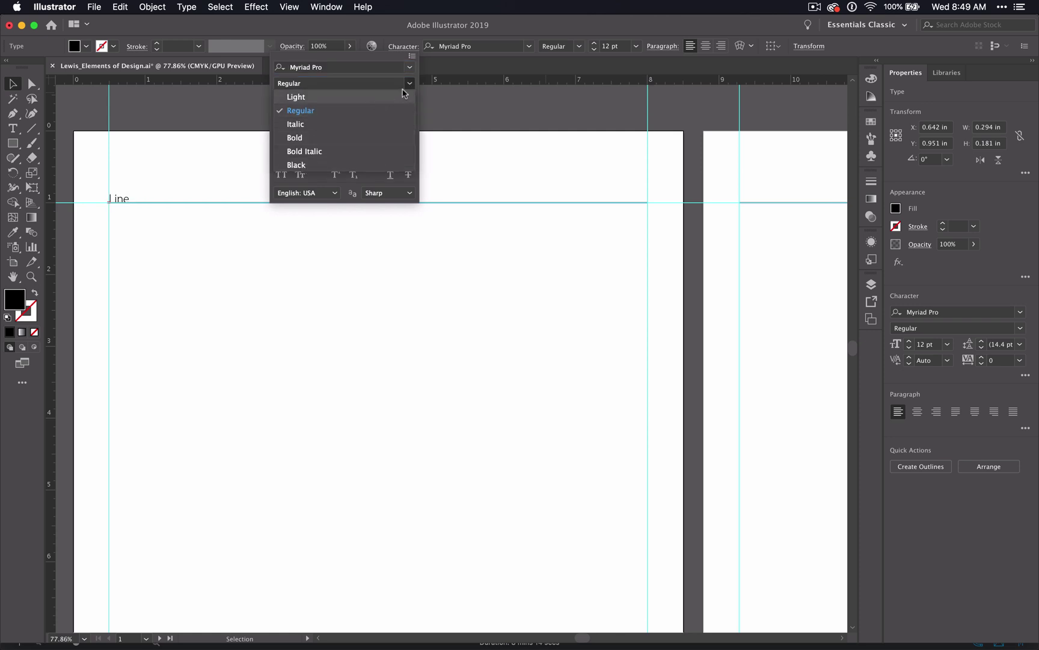
{"action": "left_click", "coordinate": [364, 84]}
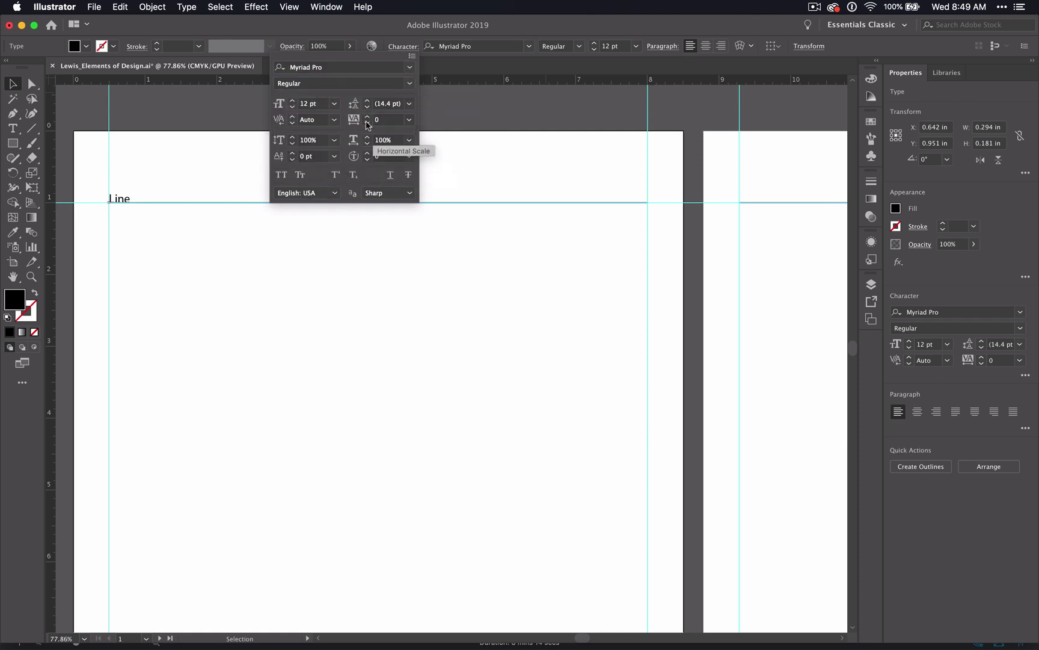
Step: Set the 'Line' text in the Impact font
{"action": "left_click", "coordinate": [412, 70]}
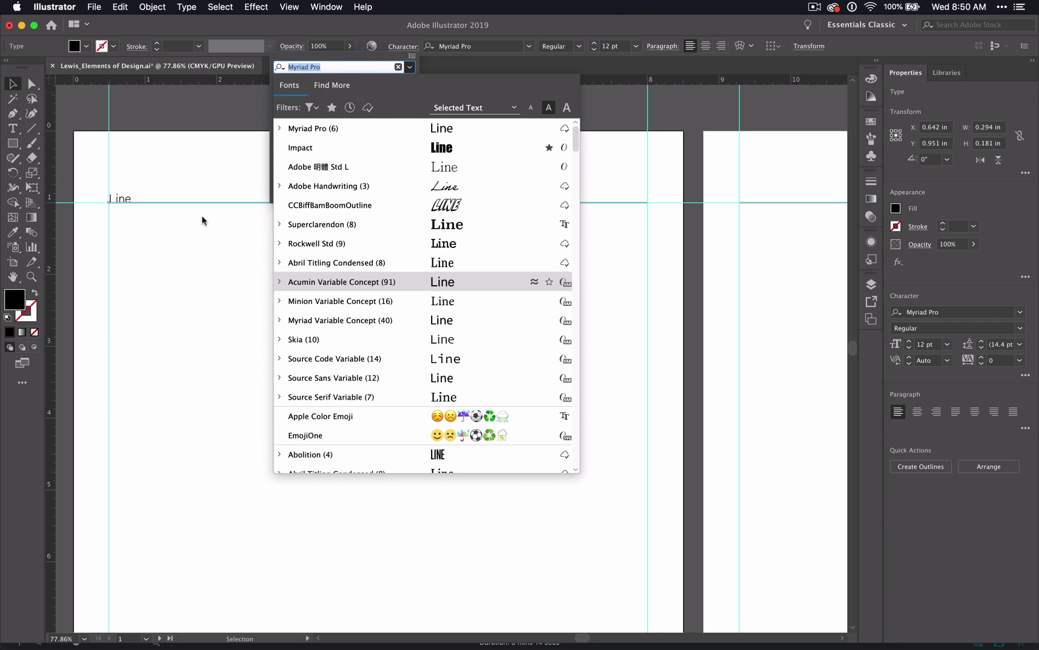
{"action": "scroll", "coordinate": [442, 331], "scroll_direction": "down", "scroll_amount": 10}
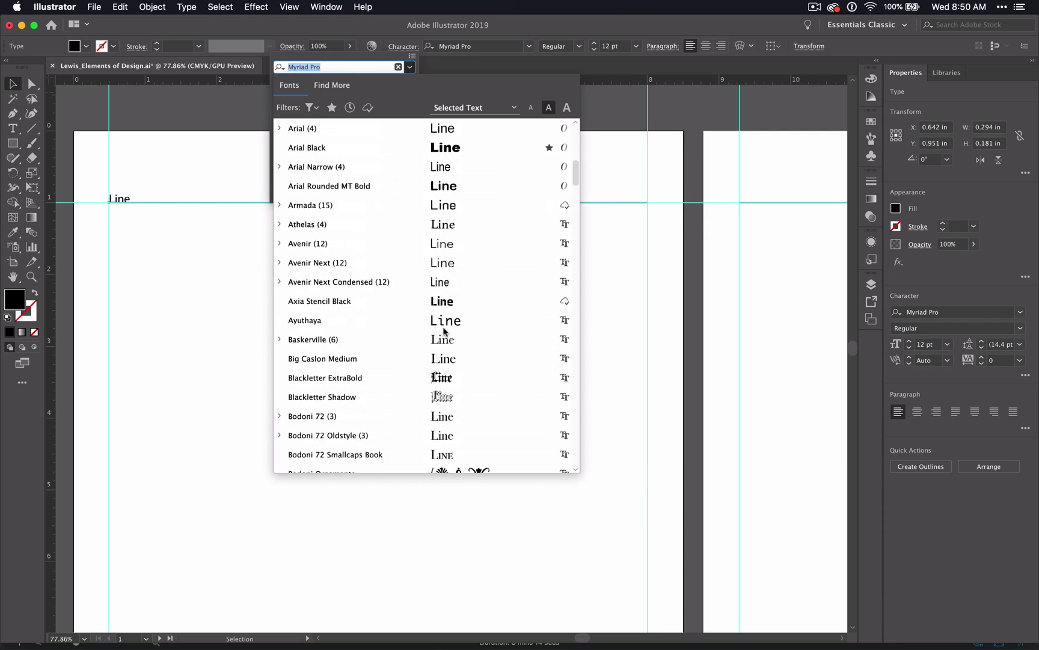
{"action": "scroll", "coordinate": [444, 331], "scroll_direction": "down", "scroll_amount": 1}
{"action": "scroll", "coordinate": [450, 403], "scroll_direction": "down", "scroll_amount": 5}
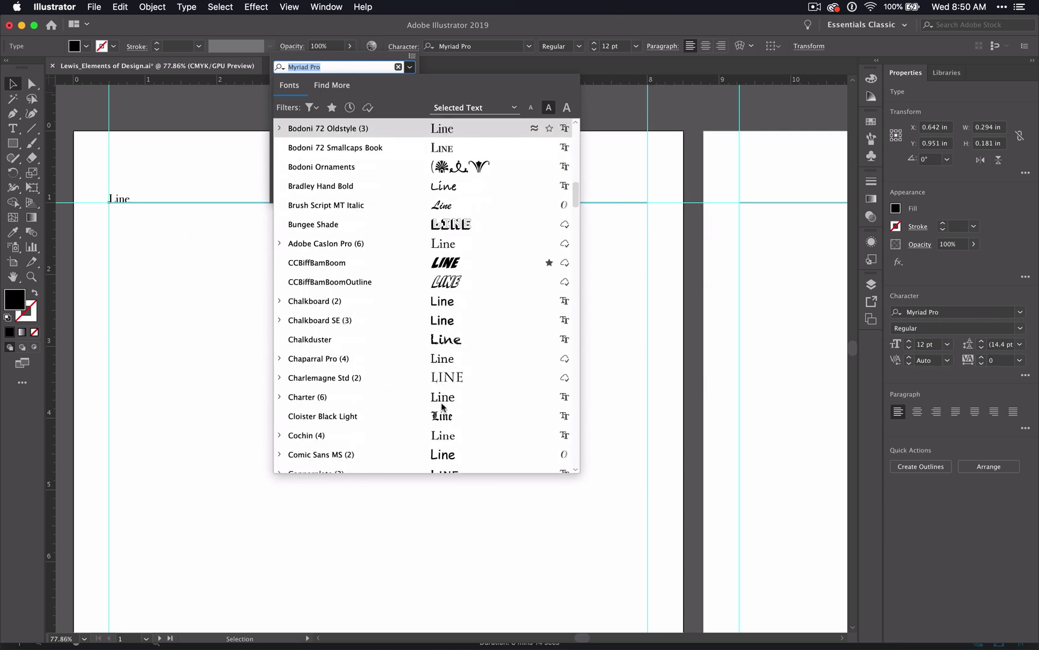
{"action": "scroll", "coordinate": [443, 407], "scroll_direction": "down", "scroll_amount": 10}
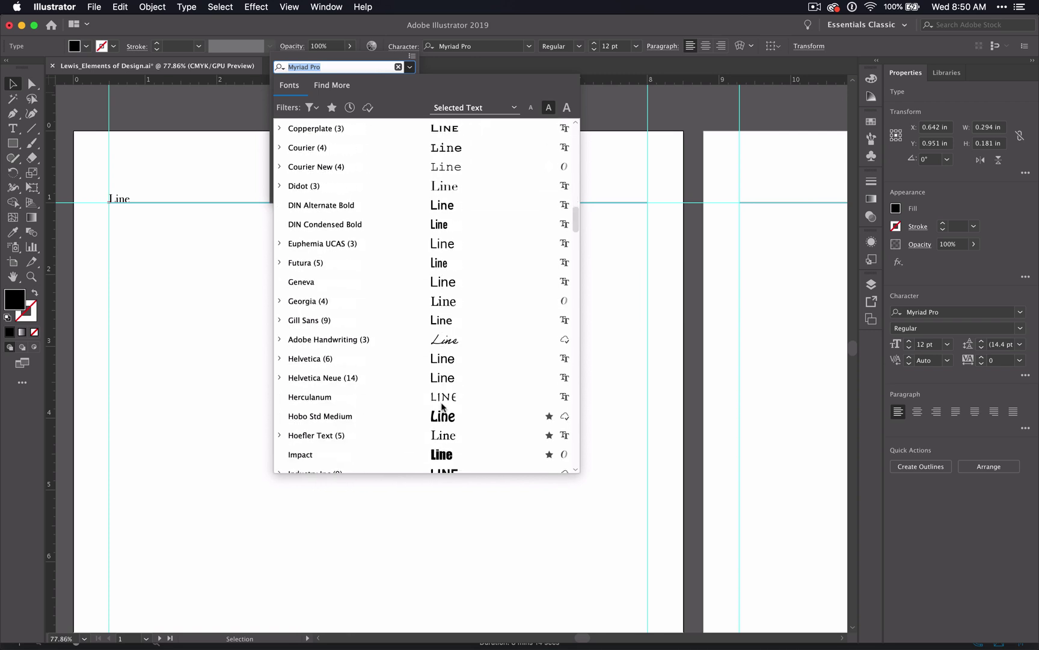
{"action": "left_click", "coordinate": [451, 456]}
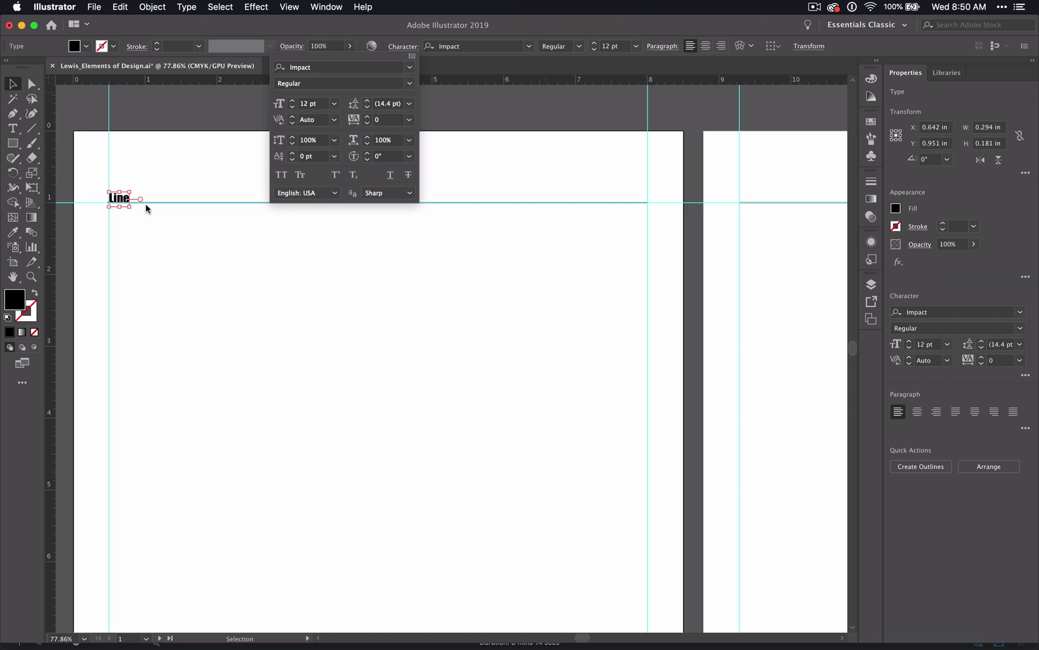
Step: Reopen the font family list and scroll further through the available fonts
{"action": "left_click", "coordinate": [410, 67]}
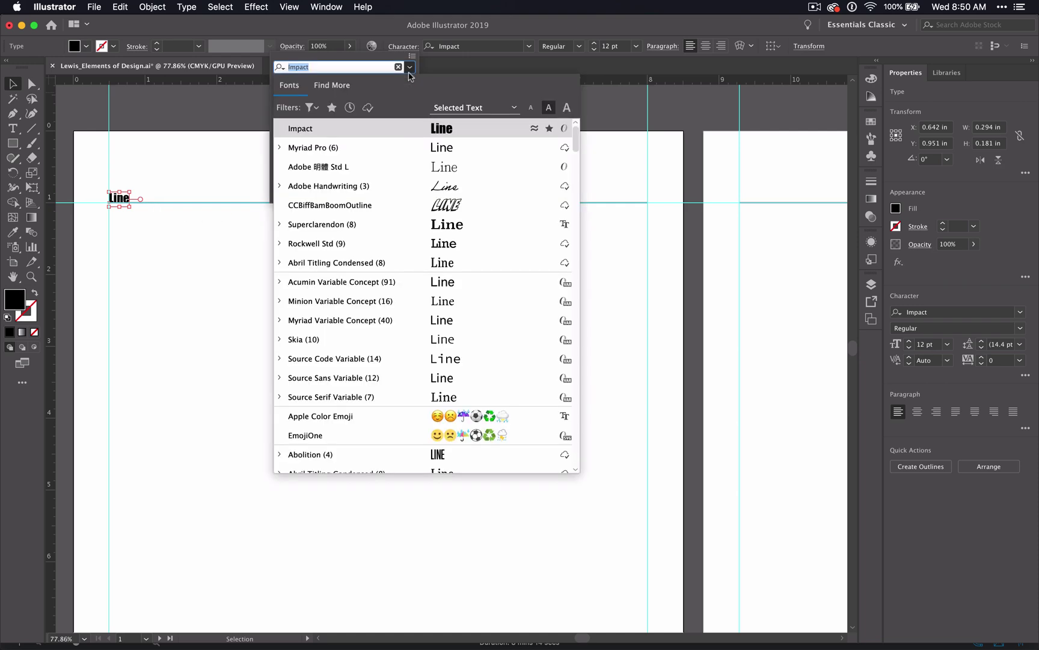
{"action": "scroll", "coordinate": [376, 210], "scroll_direction": "down", "scroll_amount": 10}
{"action": "scroll", "coordinate": [378, 212], "scroll_direction": "down", "scroll_amount": 20}
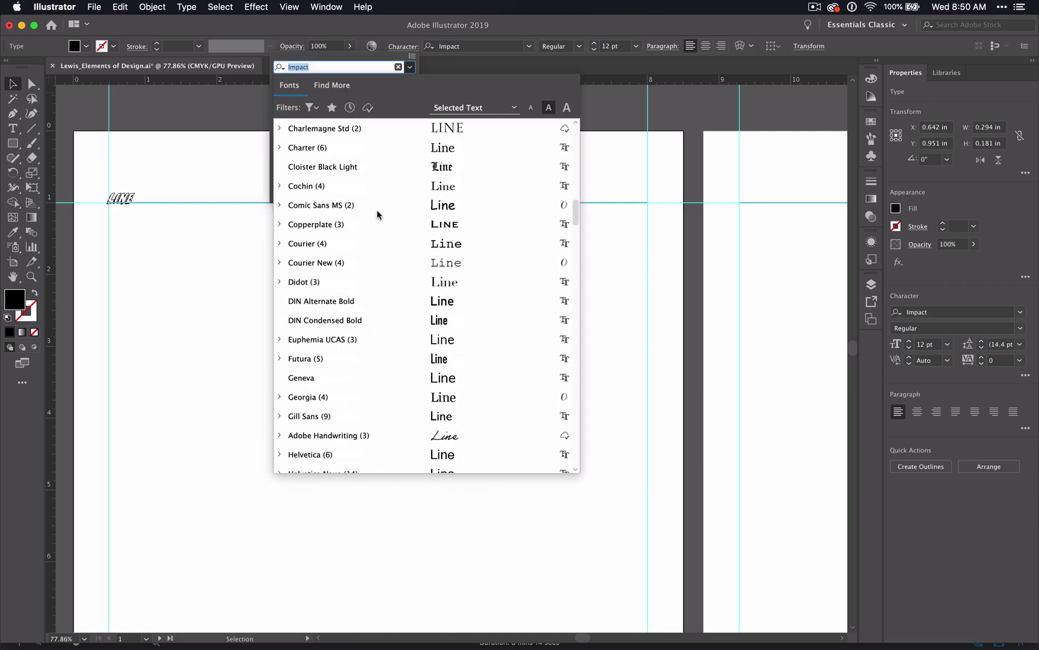
{"action": "scroll", "coordinate": [377, 214], "scroll_direction": "down", "scroll_amount": 20}
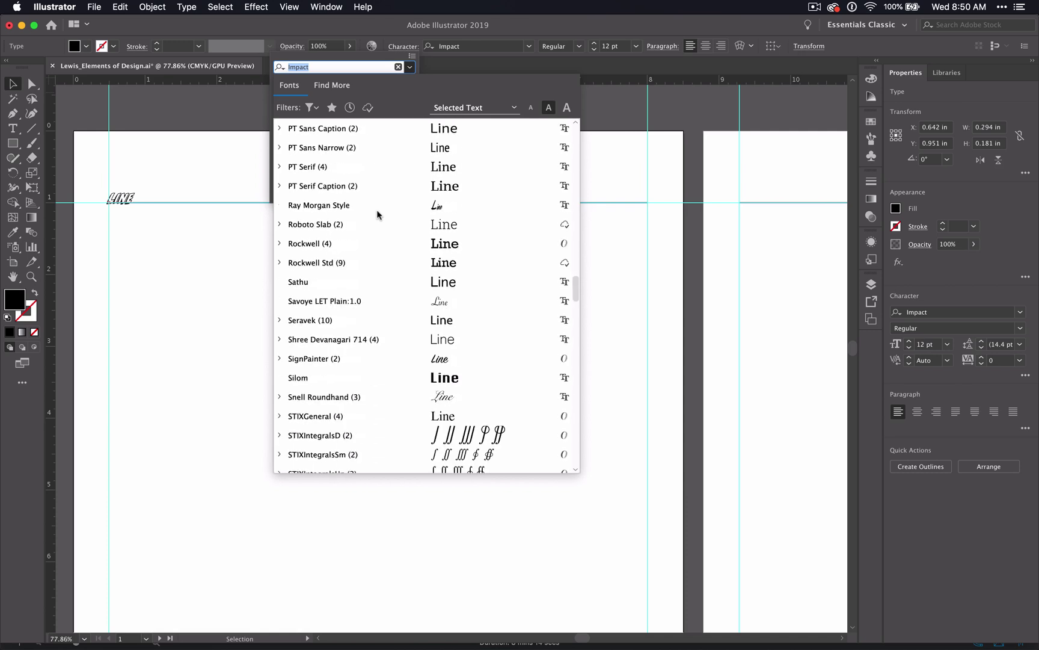
{"action": "scroll", "coordinate": [376, 213], "scroll_direction": "down", "scroll_amount": 5}
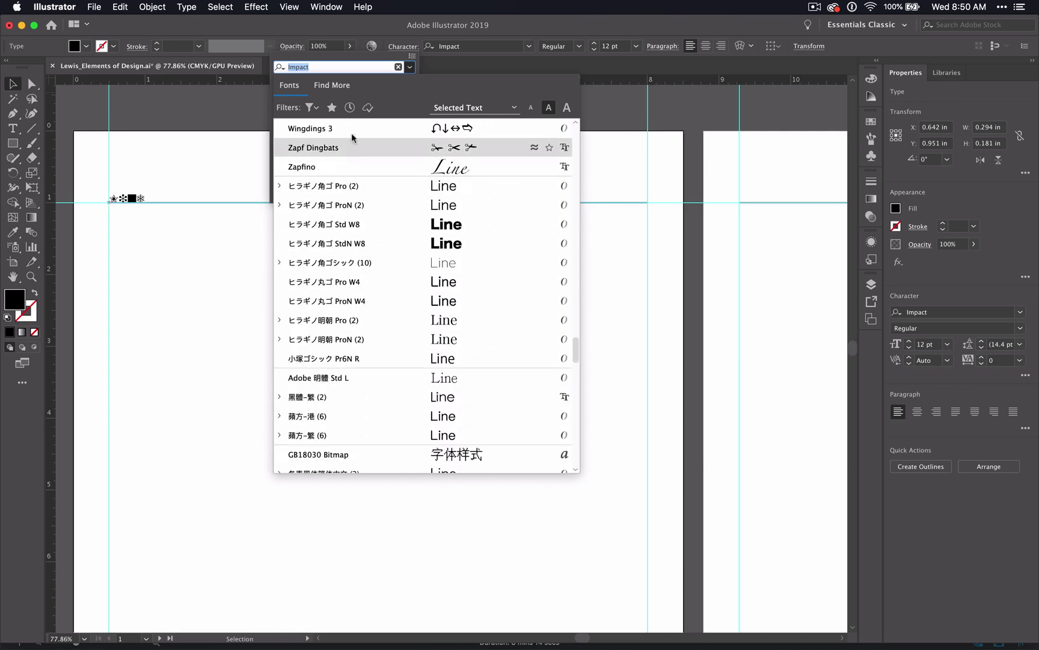
Step: Find Alhambra Regular under Find More, preview it on 'Line', and activate it from Adobe Fonts
{"action": "left_click", "coordinate": [333, 85]}
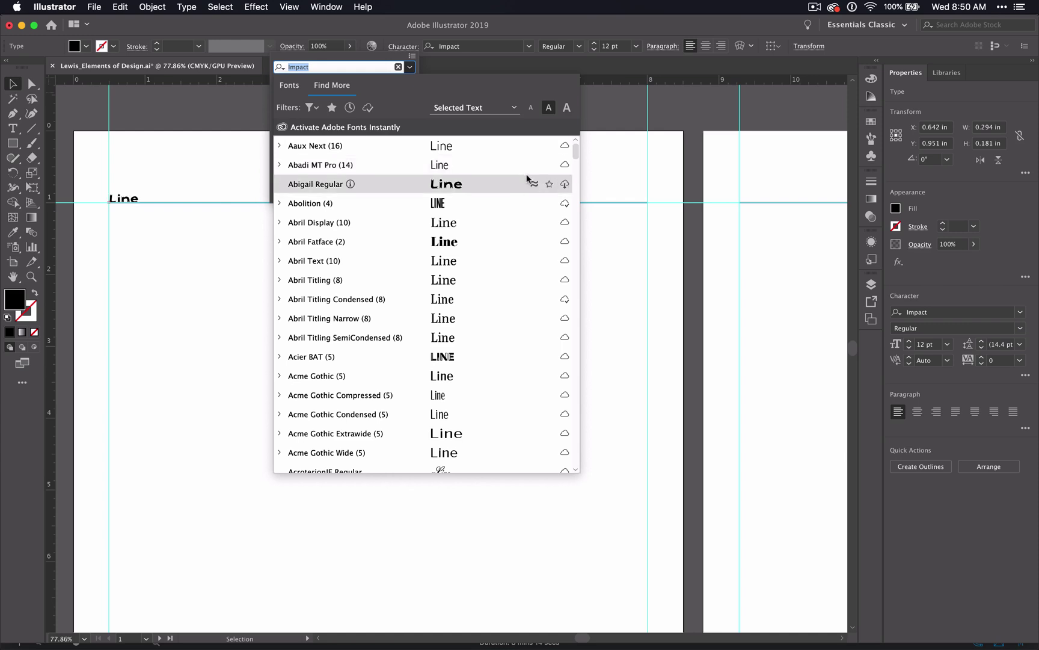
{"action": "scroll", "coordinate": [461, 160], "scroll_direction": "down", "scroll_amount": 6}
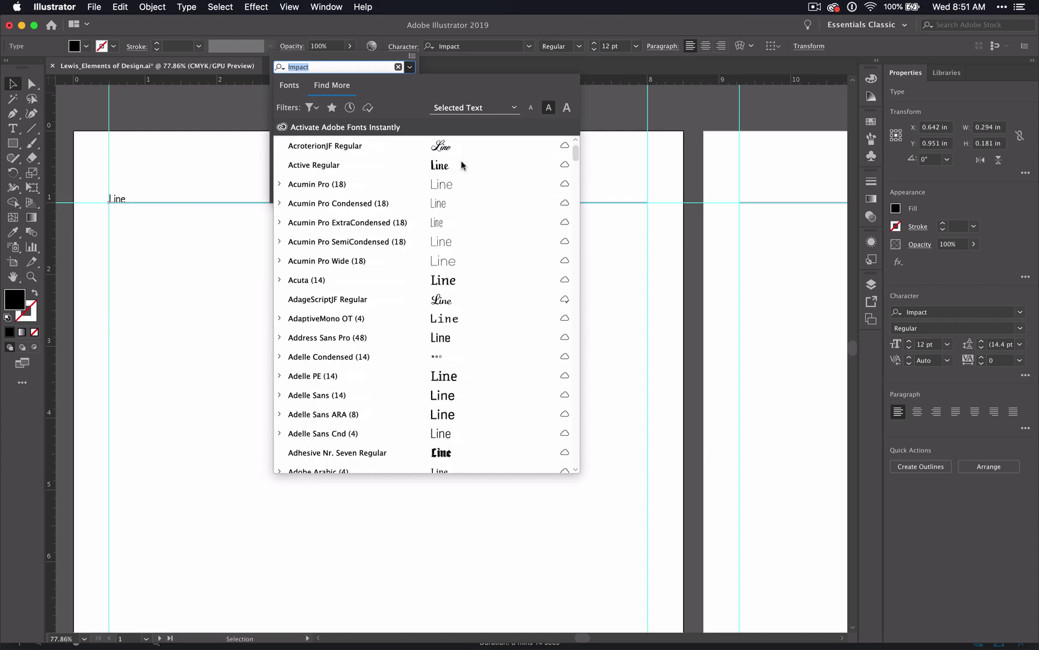
{"action": "scroll", "coordinate": [461, 164], "scroll_direction": "down", "scroll_amount": 15}
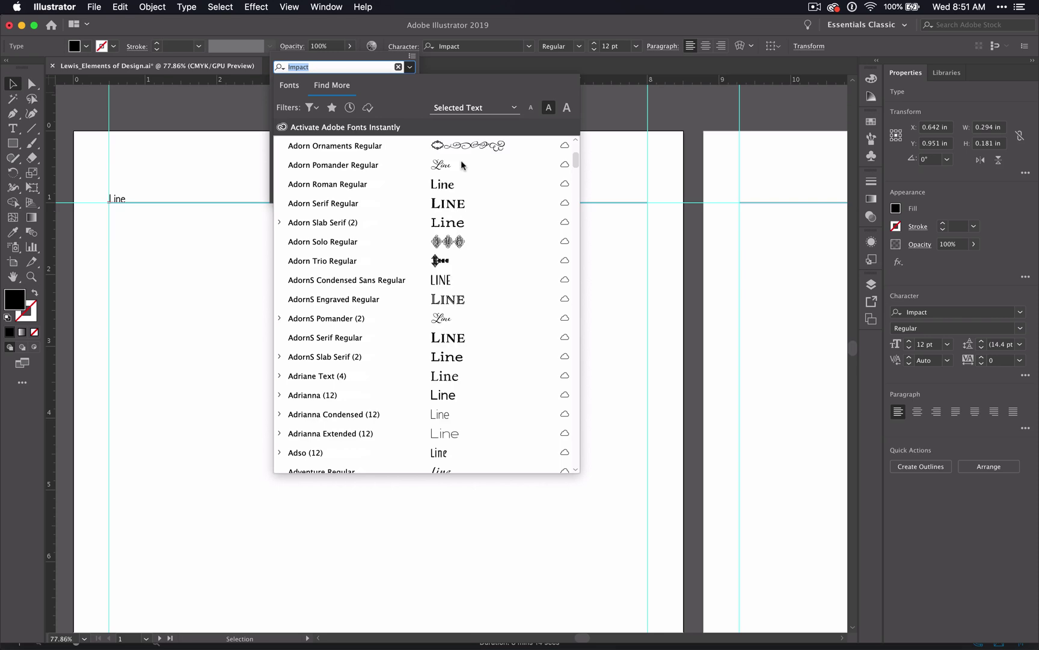
{"action": "scroll", "coordinate": [461, 164], "scroll_direction": "down", "scroll_amount": 15}
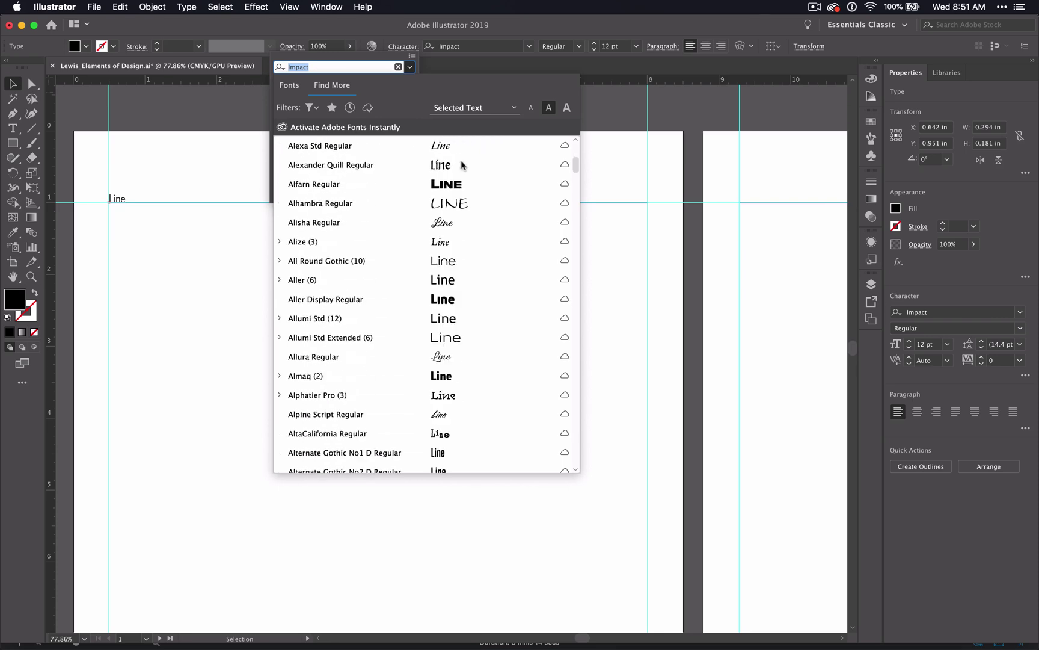
{"action": "scroll", "coordinate": [487, 353], "scroll_direction": "down", "scroll_amount": 7}
{"action": "scroll", "coordinate": [487, 353], "scroll_direction": "up", "scroll_amount": 8}
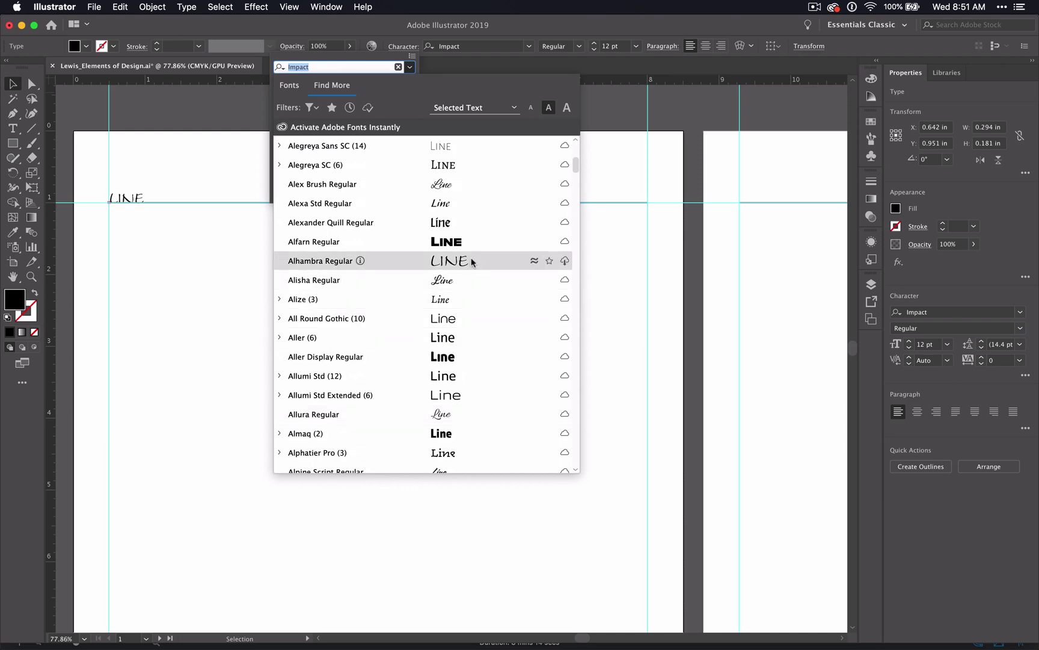
{"action": "left_click", "coordinate": [484, 265]}
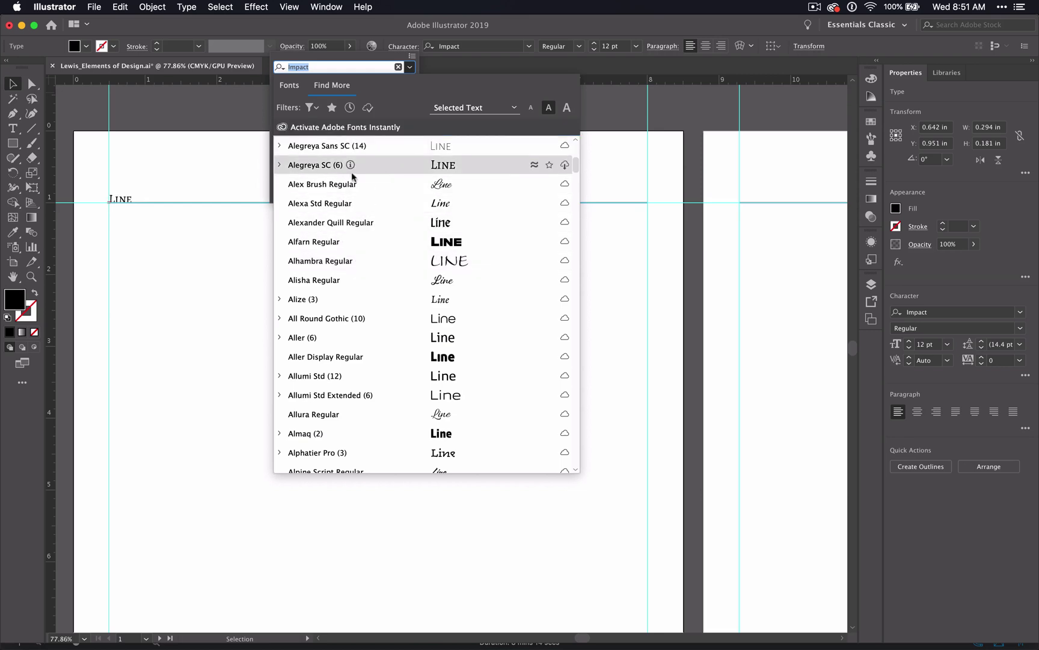
{"action": "left_click", "coordinate": [461, 262]}
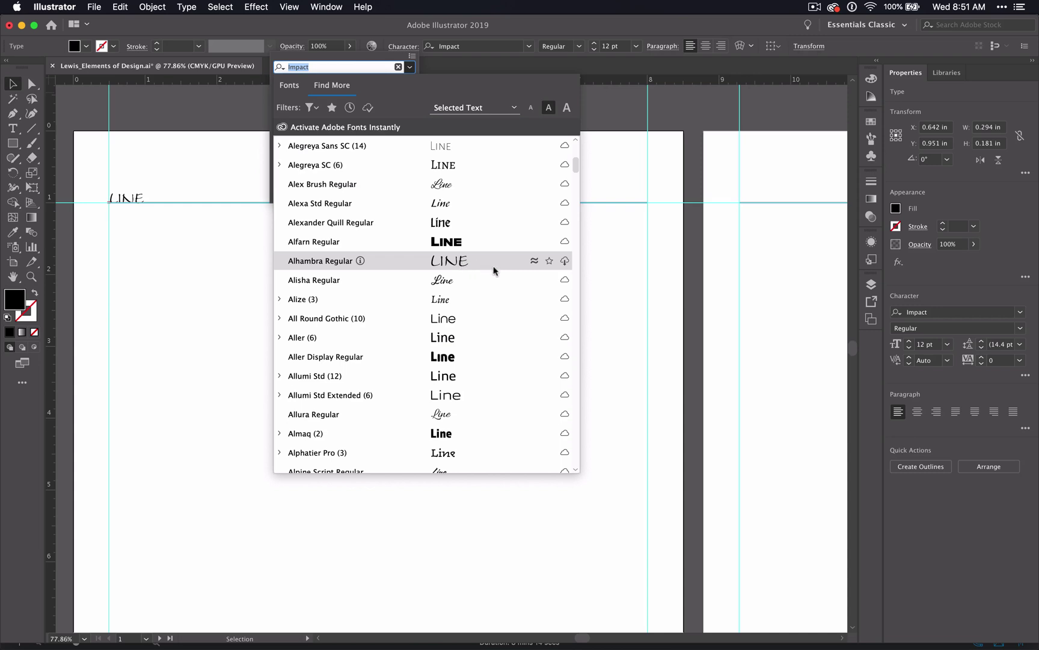
{"action": "left_click", "coordinate": [565, 261]}
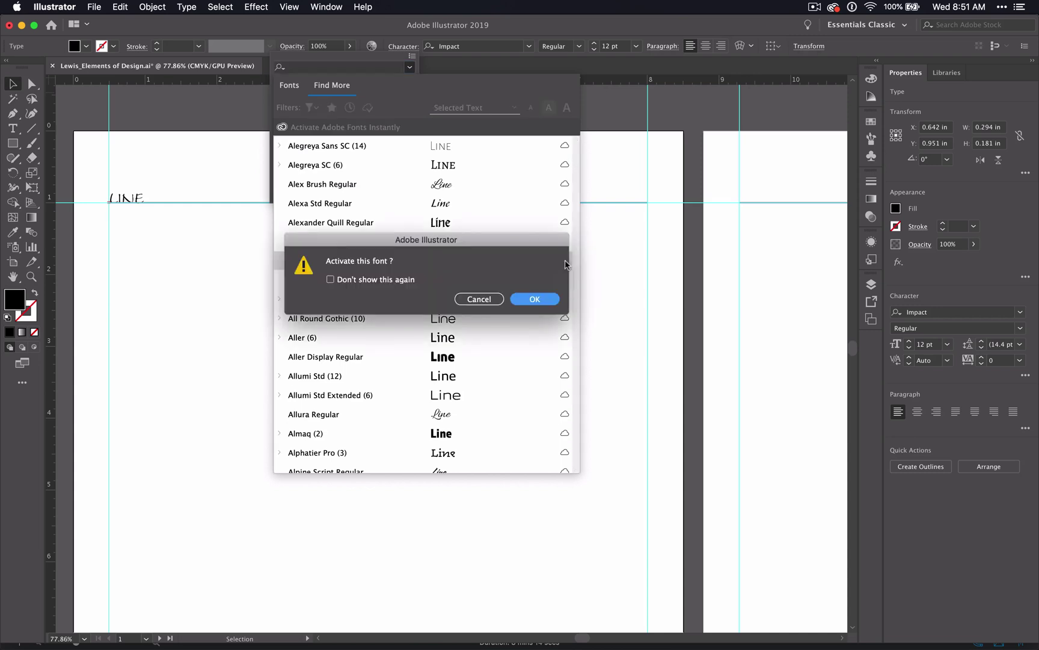
{"action": "left_click", "coordinate": [535, 300]}
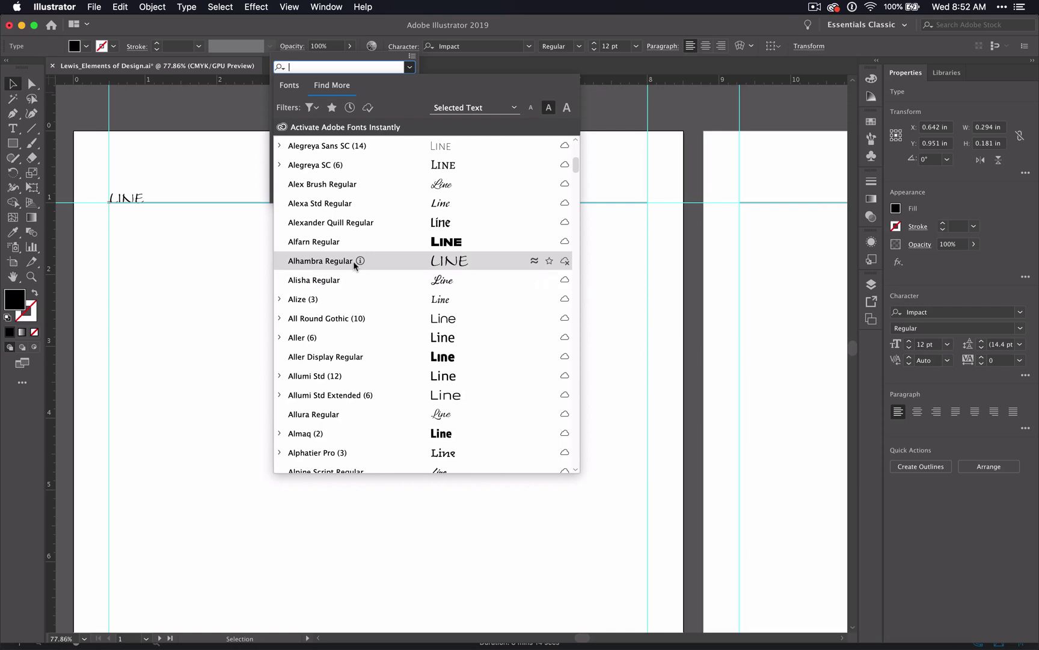
Step: Apply Alhambra to 'Line', star it as a favourite, and briefly check the Favorites filter
{"action": "key", "text": "Return"}
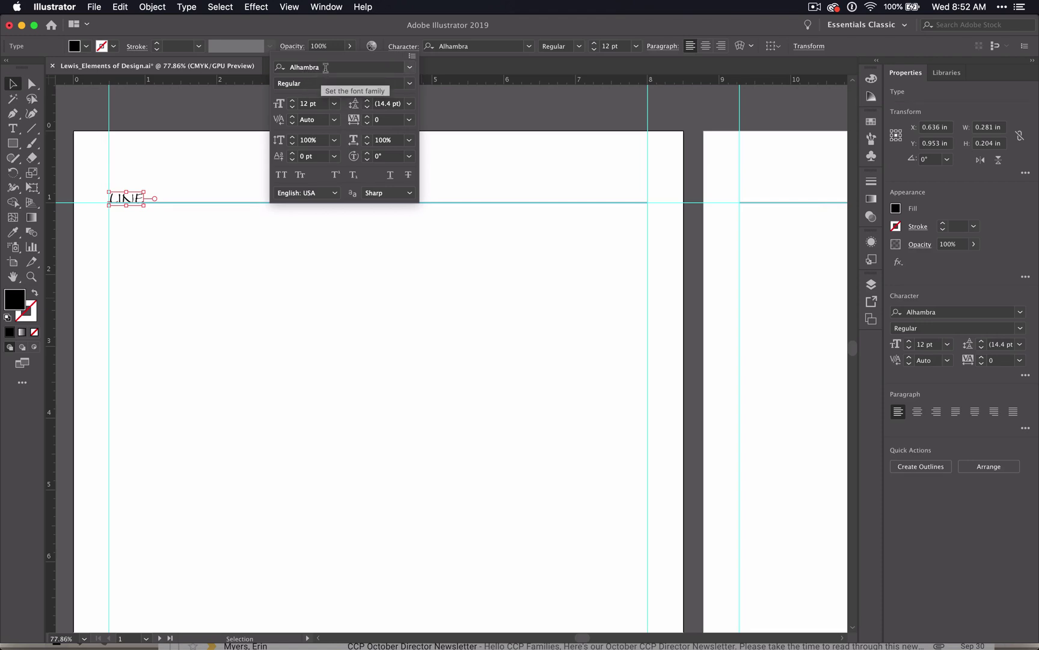
{"action": "left_click", "coordinate": [410, 71]}
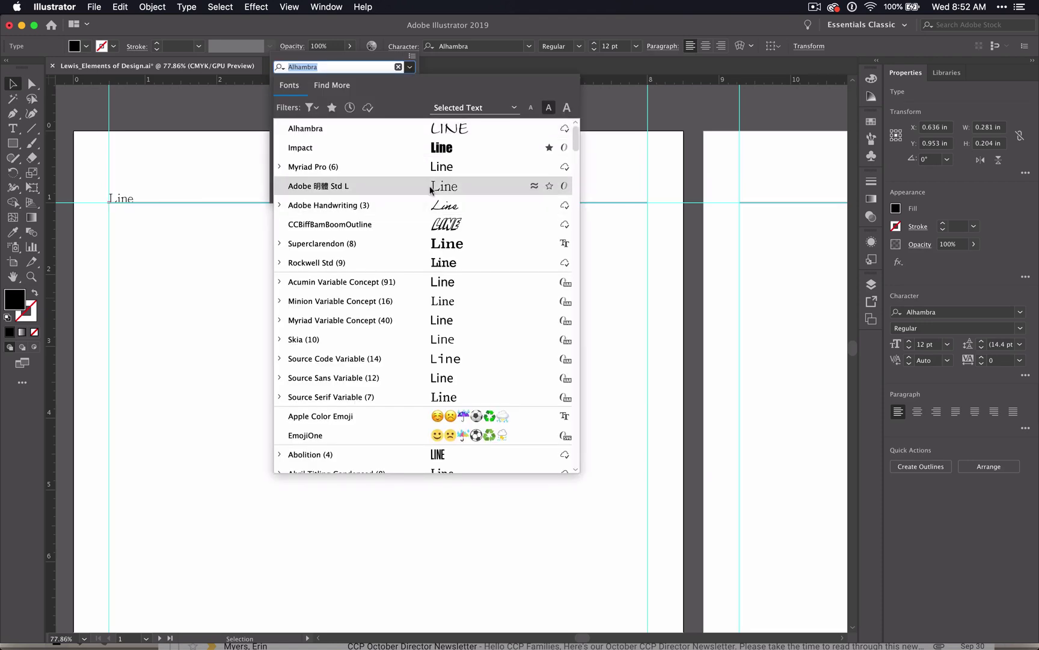
{"action": "left_click", "coordinate": [550, 130]}
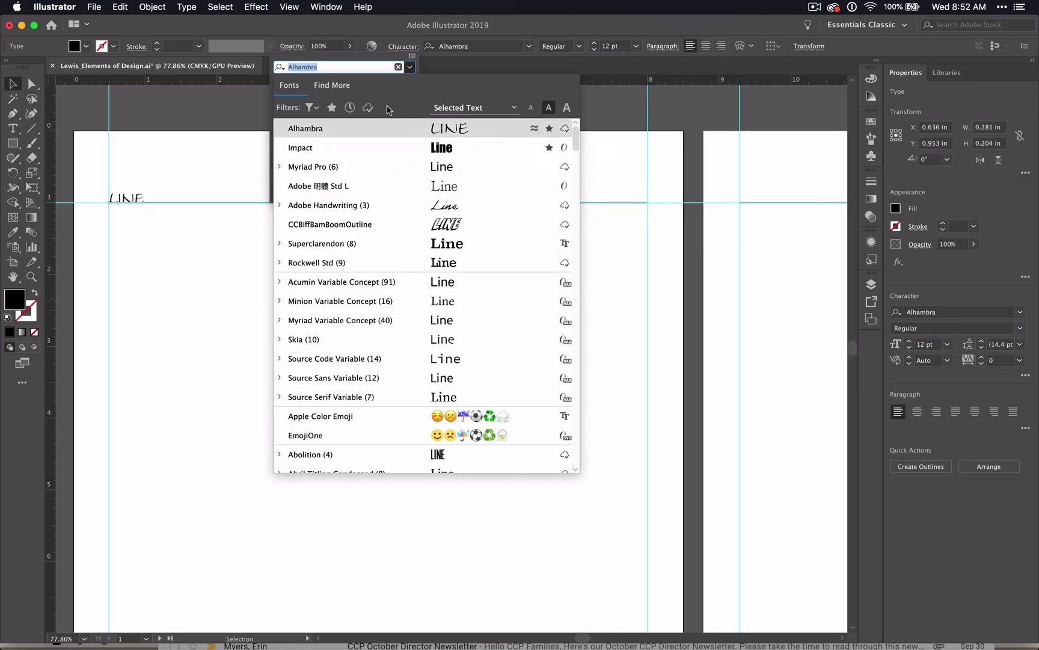
{"action": "left_click", "coordinate": [332, 107]}
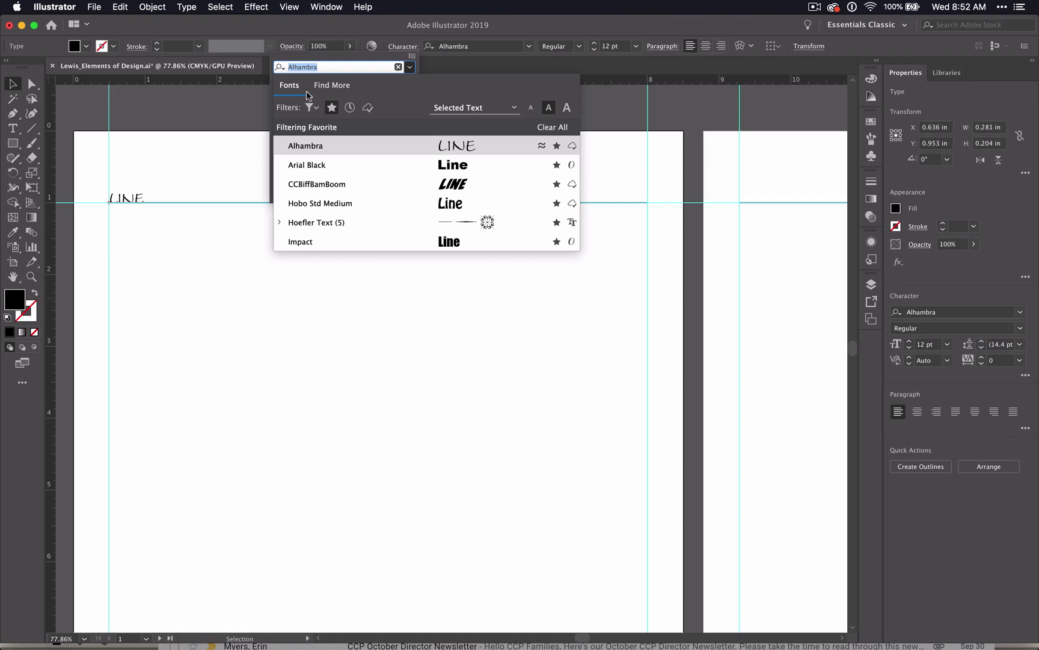
{"action": "left_click", "coordinate": [332, 107]}
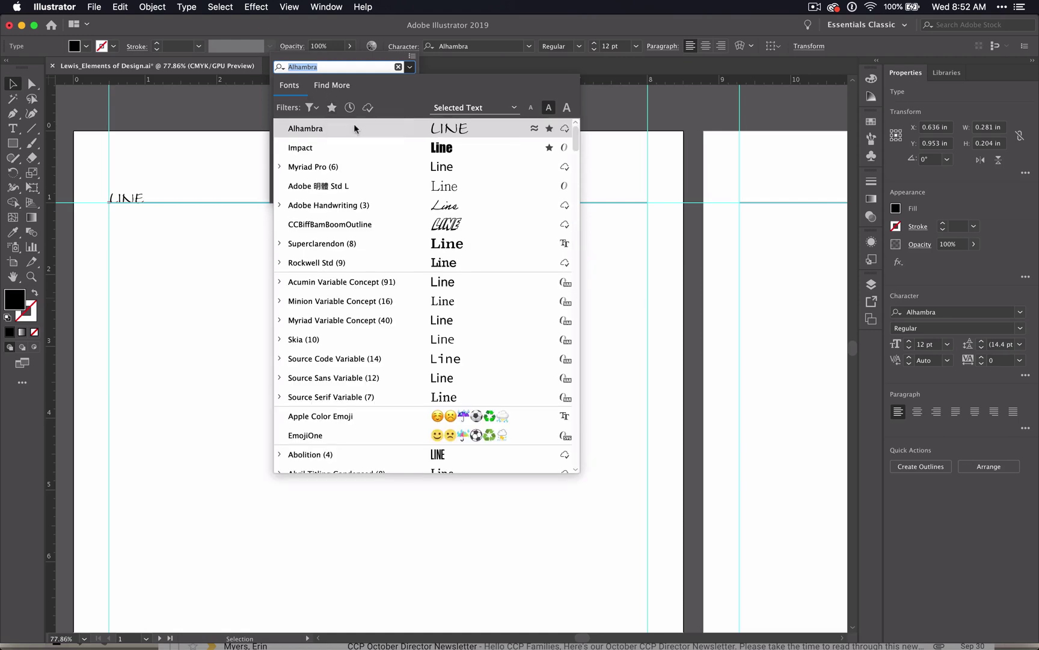
Step: Browse fonts similar to Alhambra, then filter the list to Heavy Weight fonts
{"action": "left_click", "coordinate": [535, 130]}
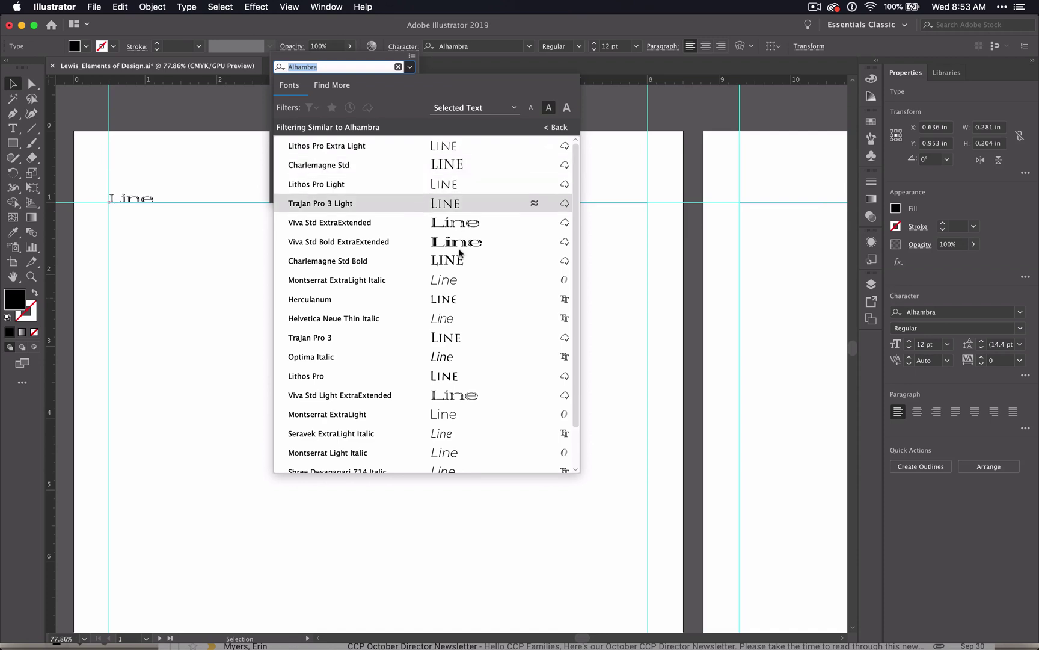
{"action": "scroll", "coordinate": [449, 297], "scroll_direction": "down", "scroll_amount": 3}
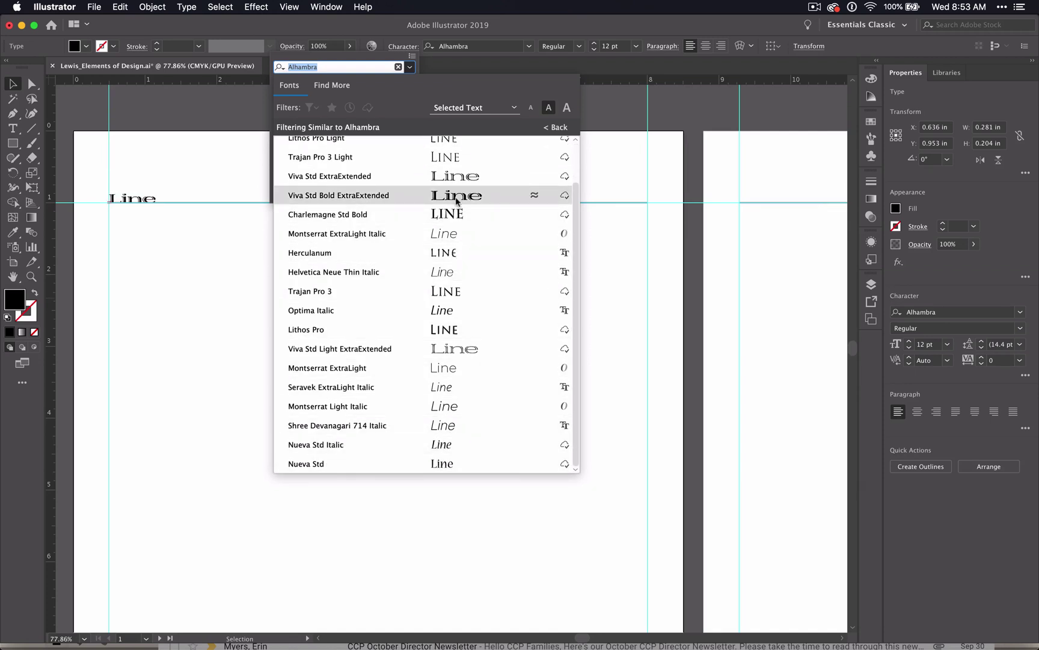
{"action": "scroll", "coordinate": [510, 141], "scroll_direction": "up", "scroll_amount": 2}
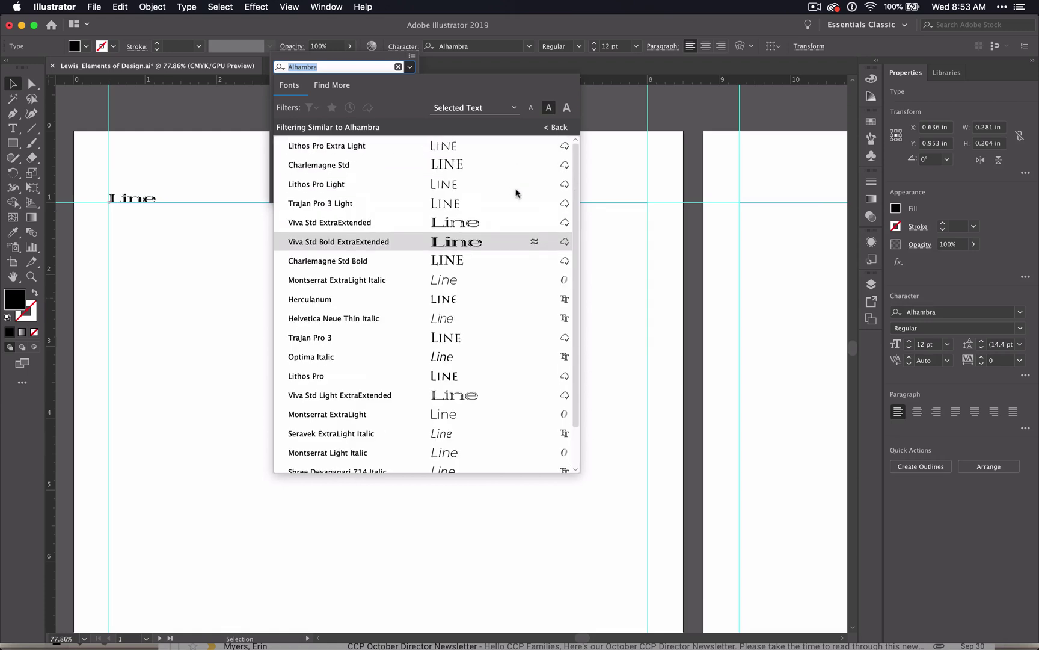
{"action": "left_click", "coordinate": [563, 127]}
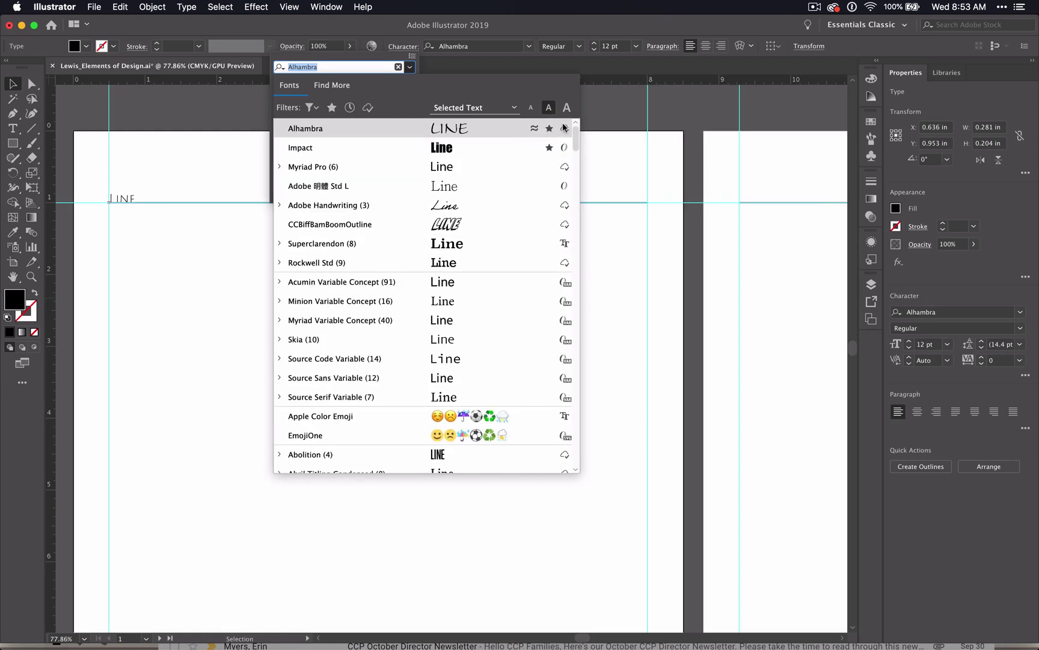
{"action": "left_click", "coordinate": [310, 109]}
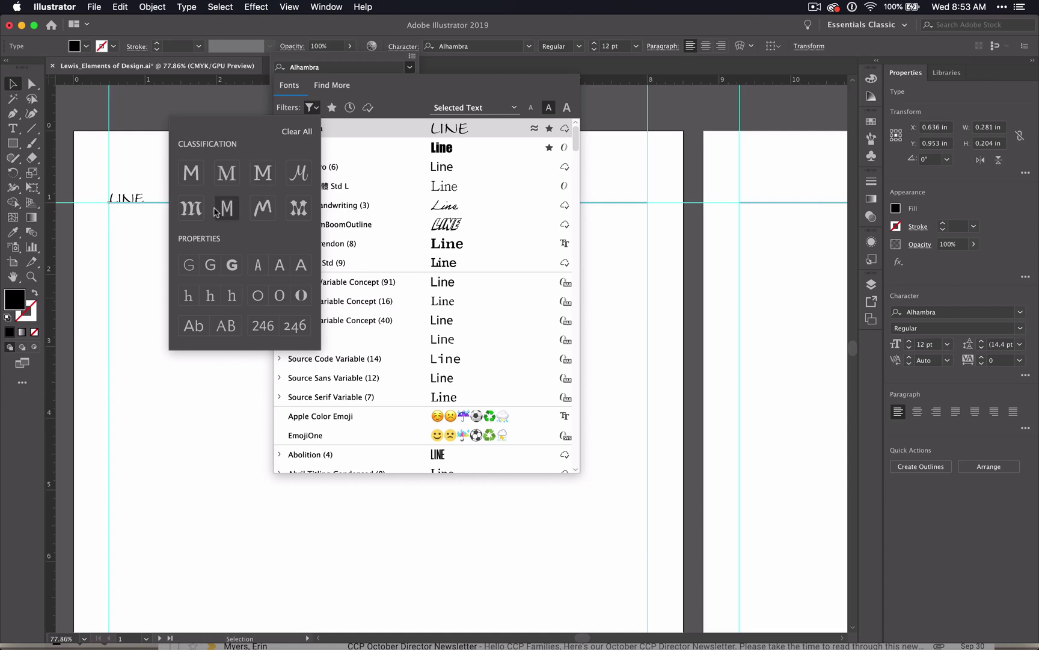
{"action": "left_click", "coordinate": [233, 265]}
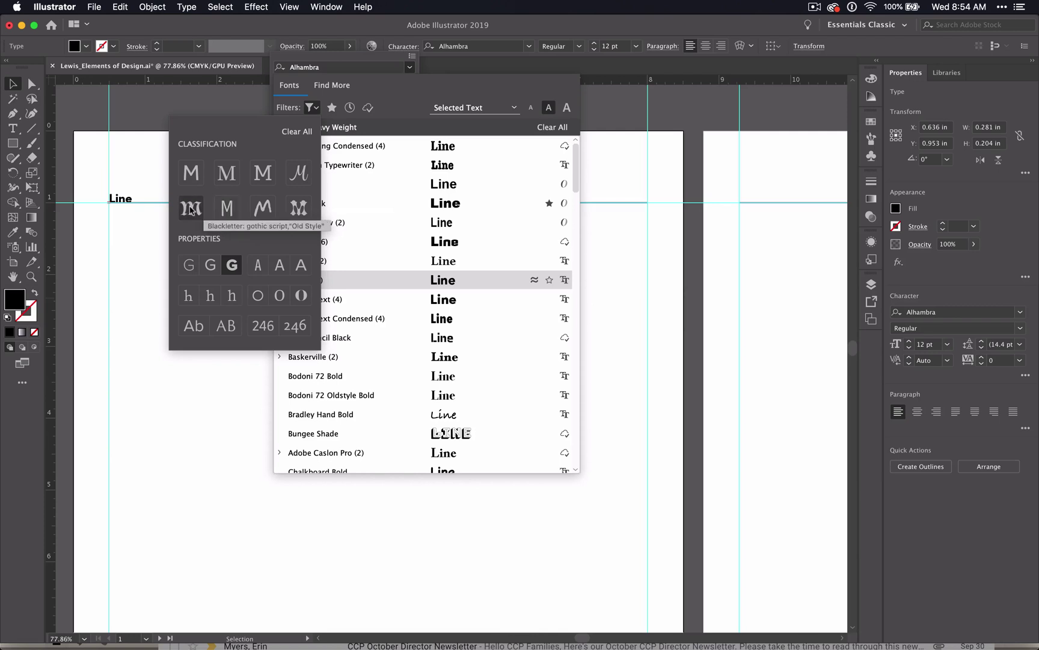
Step: Clear all font filters, then try the Recently Added and Active Adobe Fonts filters
{"action": "left_click", "coordinate": [297, 131]}
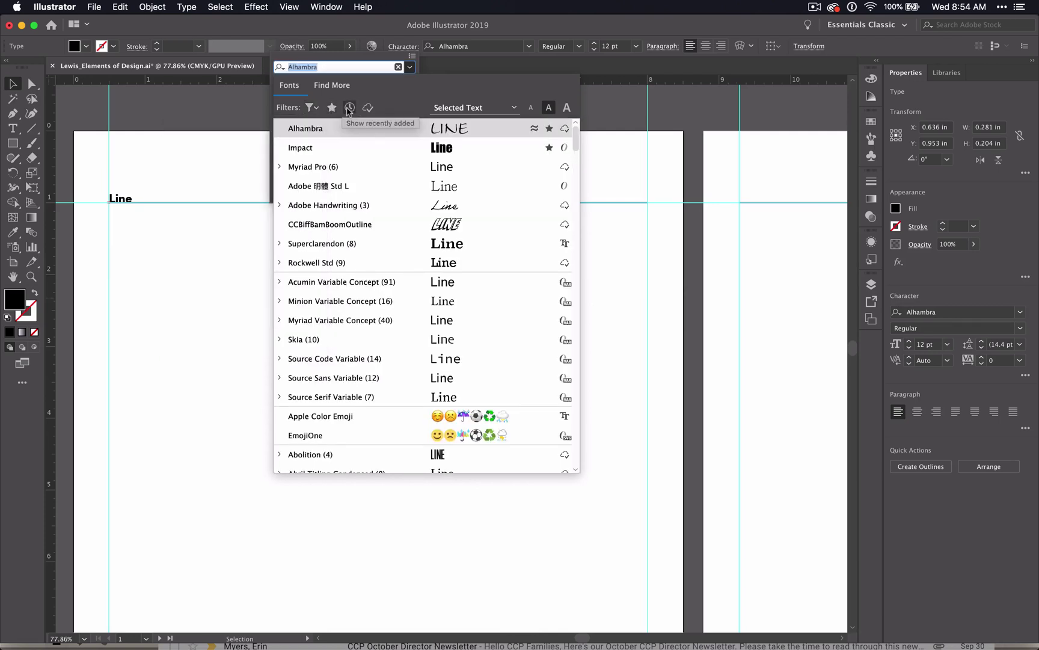
{"action": "left_click", "coordinate": [350, 107]}
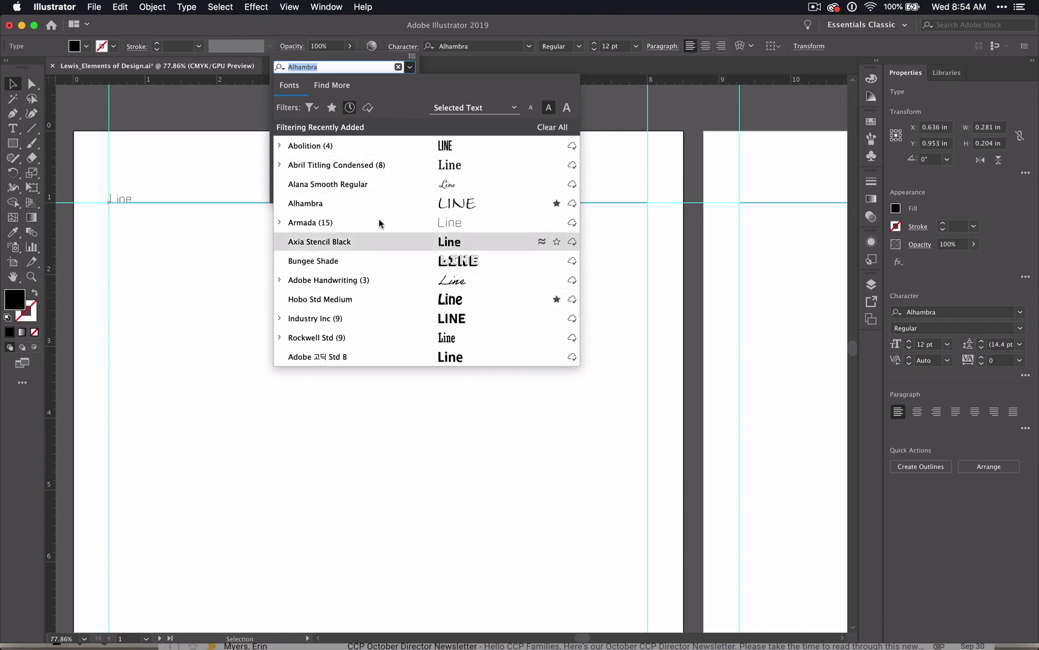
{"action": "left_click", "coordinate": [367, 108]}
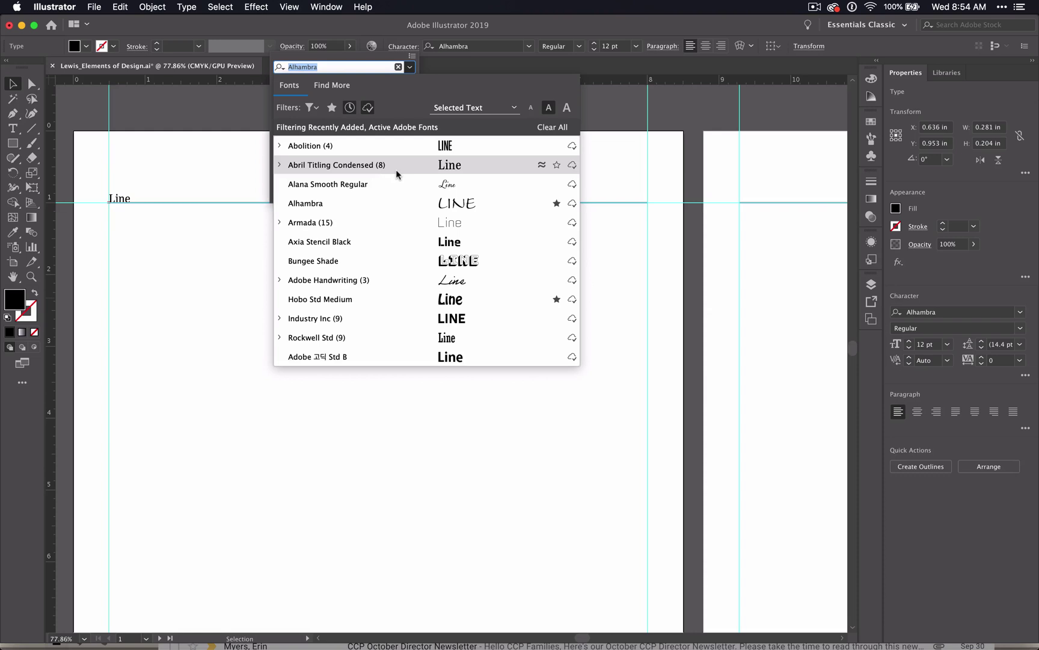
{"action": "left_click", "coordinate": [351, 109]}
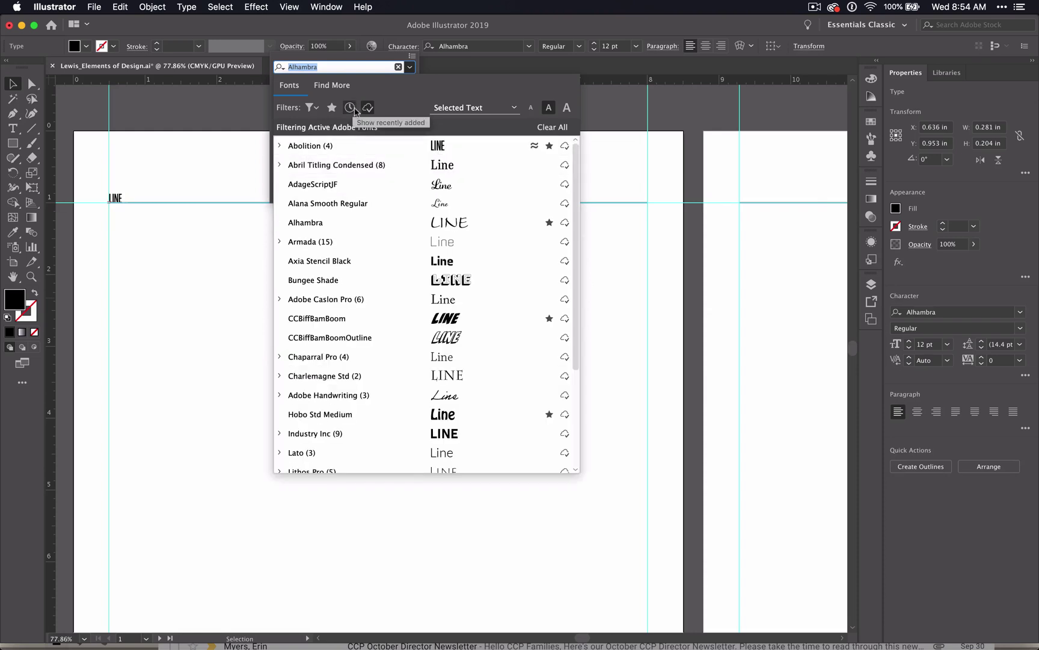
{"action": "scroll", "coordinate": [445, 323], "scroll_direction": "down", "scroll_amount": 5}
{"action": "scroll", "coordinate": [445, 323], "scroll_direction": "up", "scroll_amount": 5}
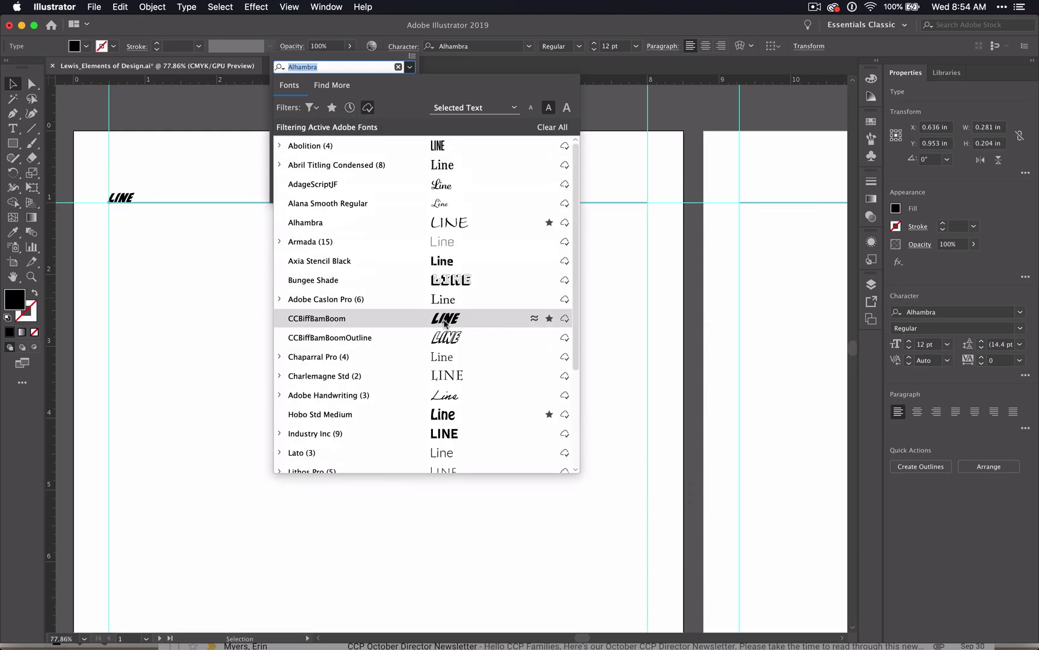
Step: Toggle the Recently Added, Favorites and Active Adobe Fonts filters until none remain on
{"action": "left_click", "coordinate": [349, 108]}
{"action": "left_click", "coordinate": [332, 108]}
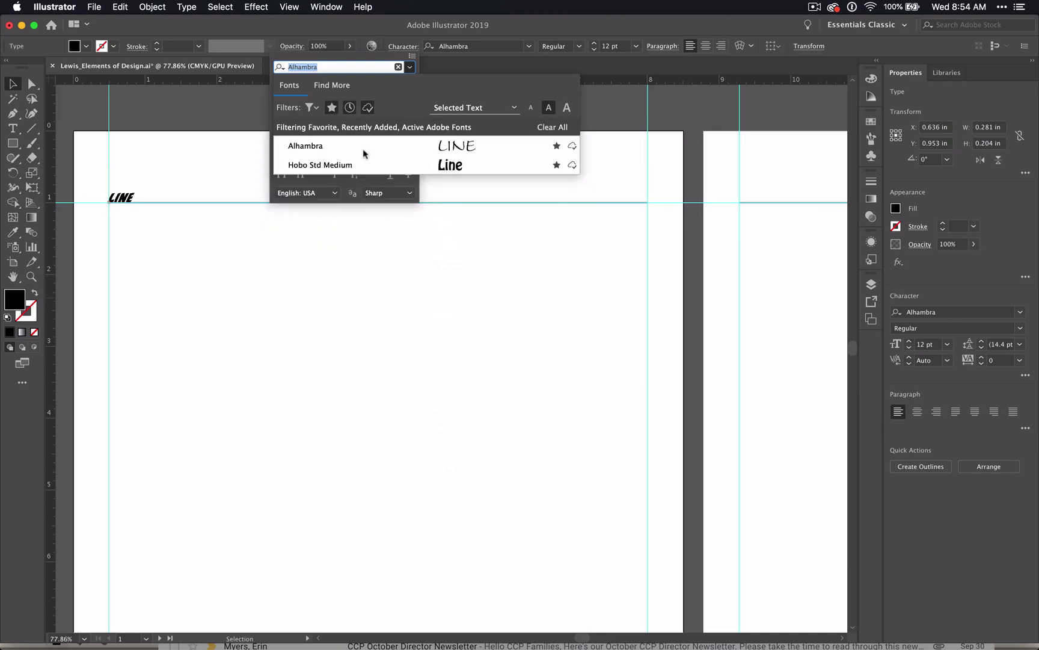
{"action": "left_click", "coordinate": [331, 108]}
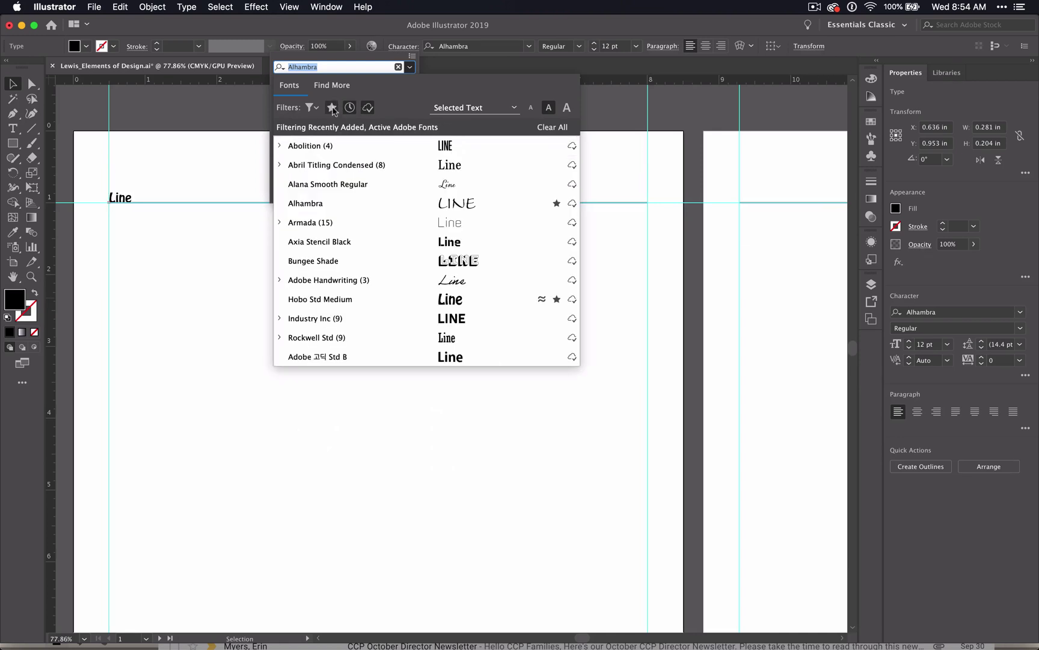
{"action": "left_click", "coordinate": [349, 108]}
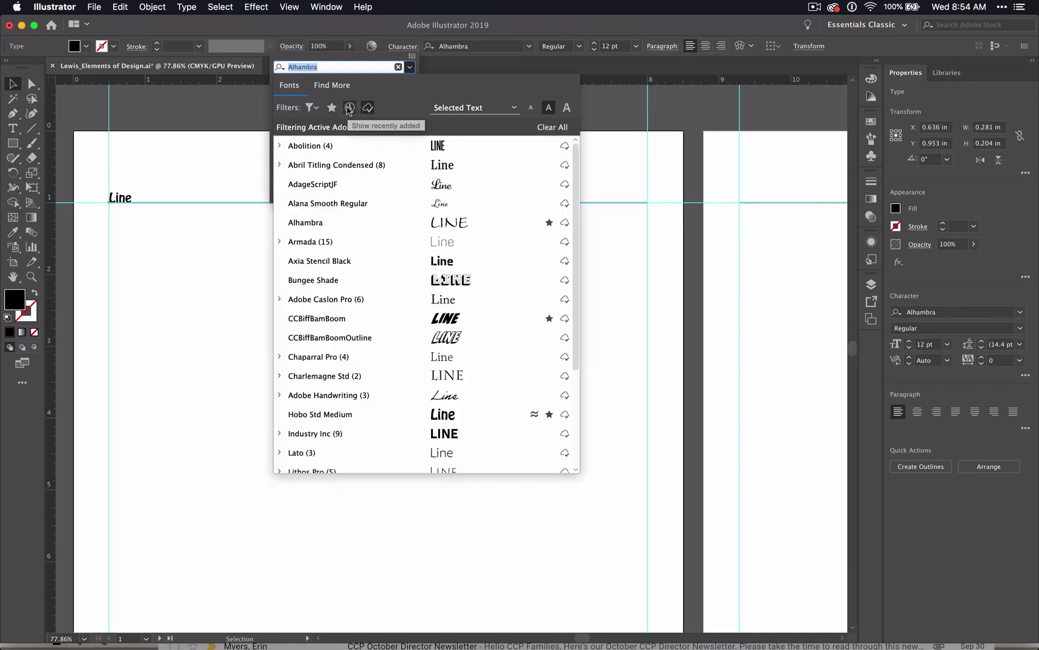
{"action": "left_click", "coordinate": [349, 107]}
{"action": "left_click", "coordinate": [331, 108]}
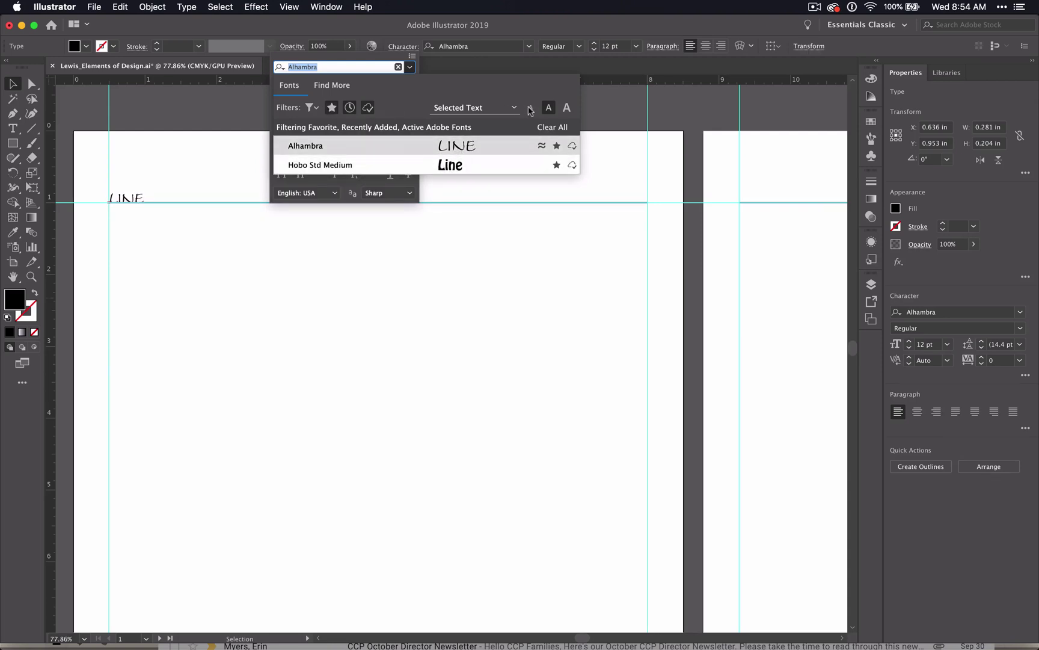
{"action": "left_click", "coordinate": [331, 107]}
{"action": "left_click", "coordinate": [349, 108]}
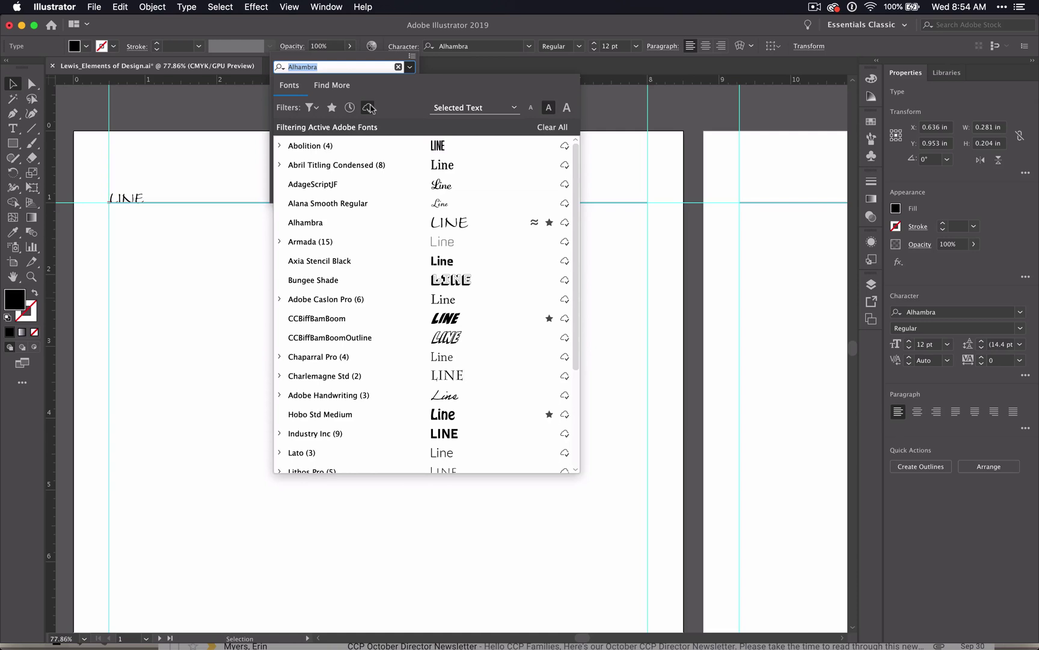
{"action": "left_click", "coordinate": [368, 107]}
Step: Switch the font preview sample to 'Typography', then back to the selected text
{"action": "left_click", "coordinate": [485, 108]}
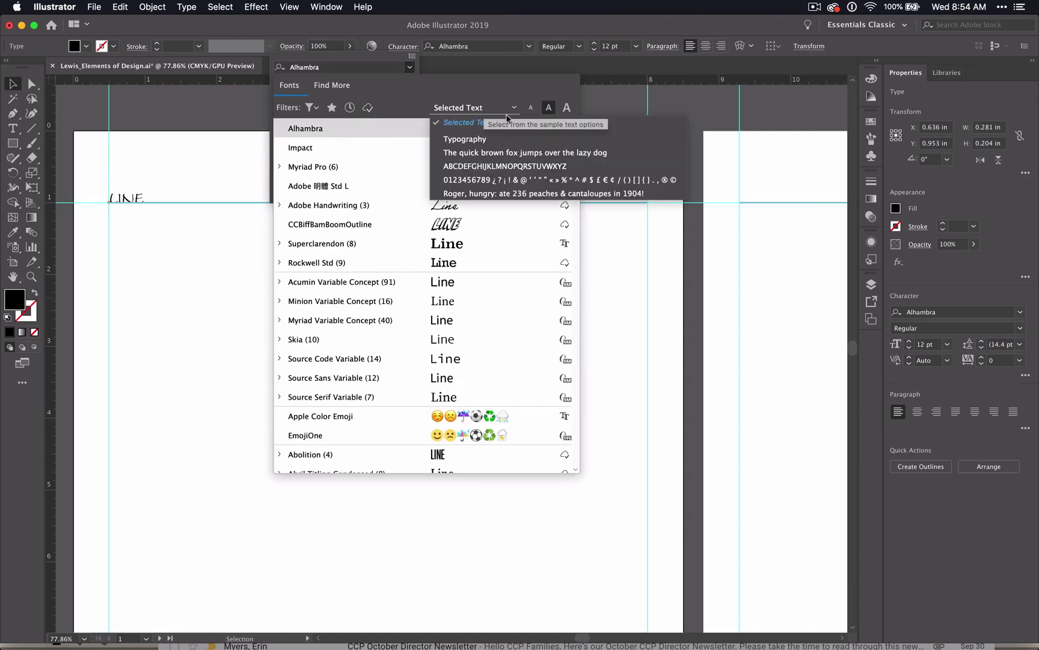
{"action": "left_click", "coordinate": [475, 141]}
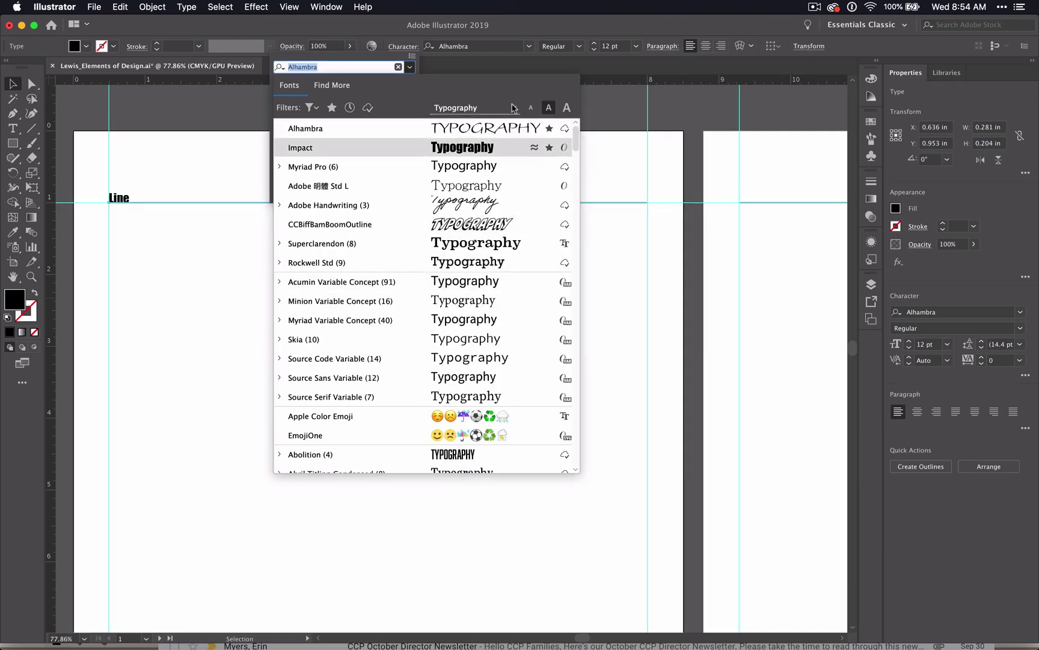
{"action": "left_click", "coordinate": [520, 108]}
{"action": "left_click", "coordinate": [513, 120]}
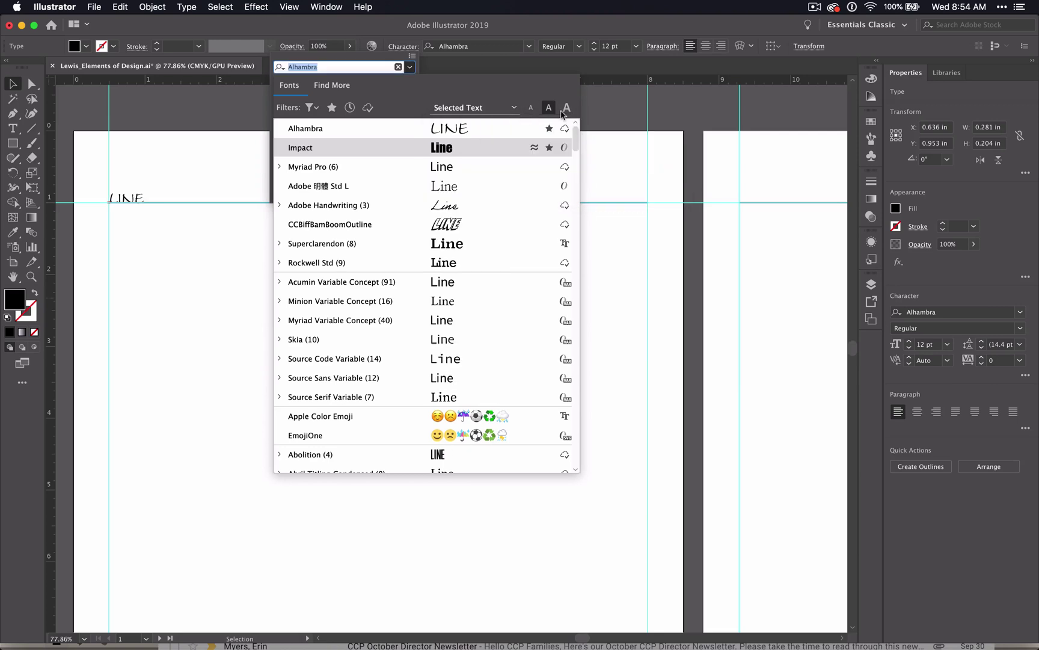
Step: Try small, large and medium preview sizes, then close the list keeping Alhambra
{"action": "left_click", "coordinate": [532, 108]}
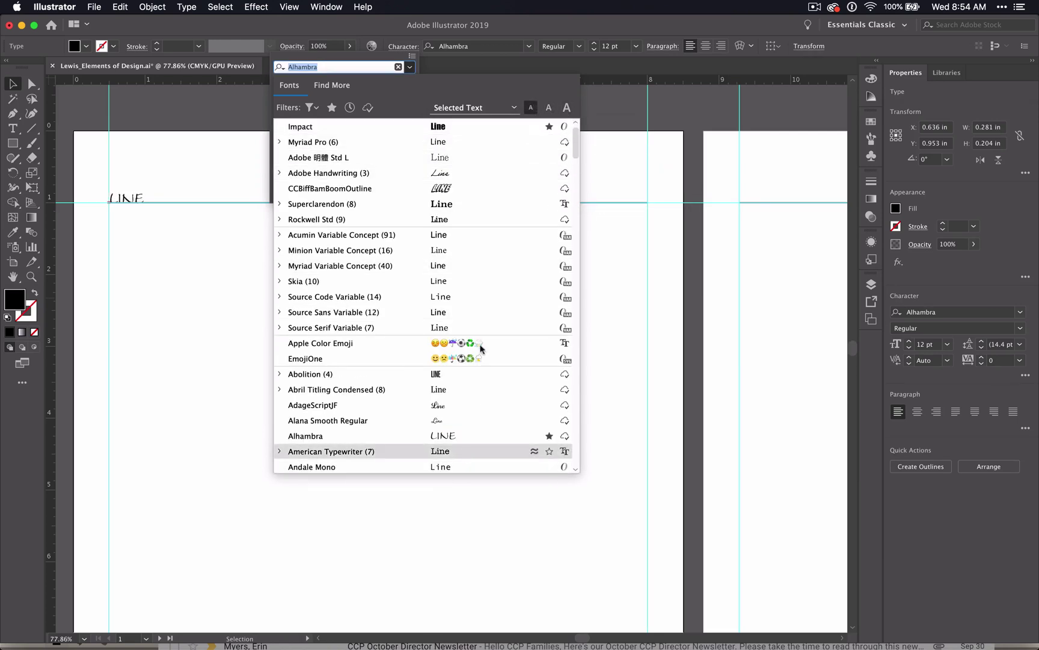
{"action": "left_click", "coordinate": [567, 107]}
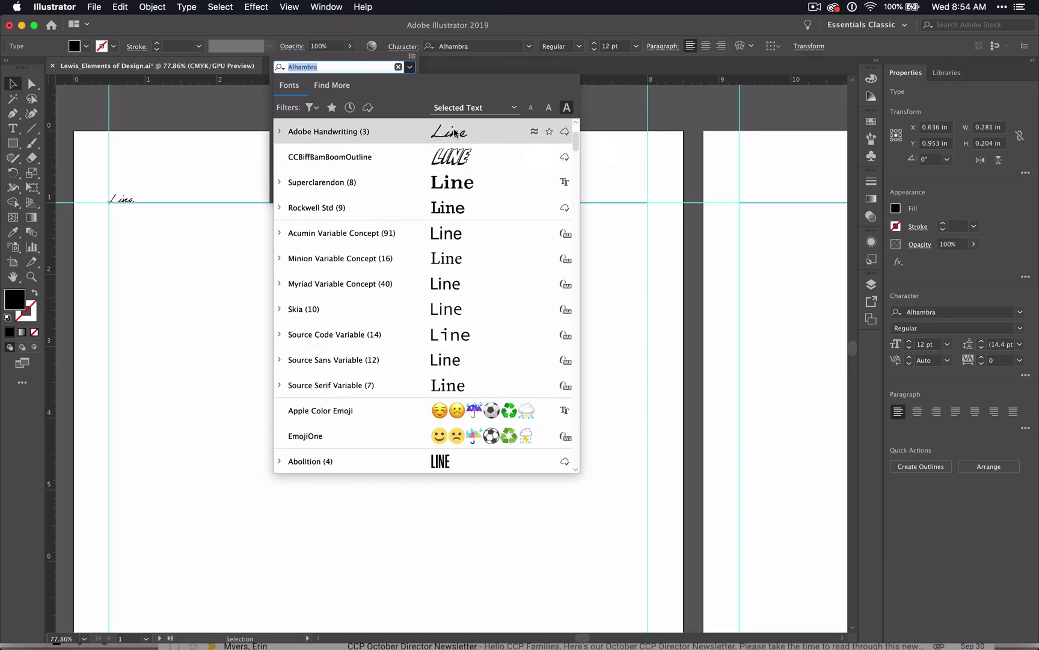
{"action": "left_click", "coordinate": [549, 107]}
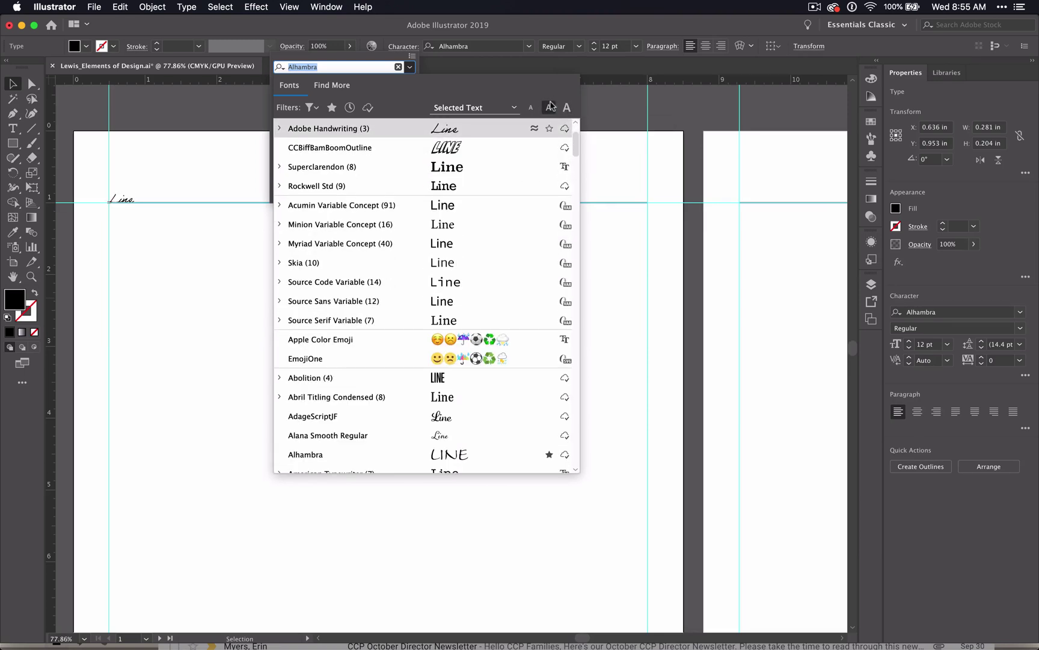
{"action": "left_click", "coordinate": [469, 456]}
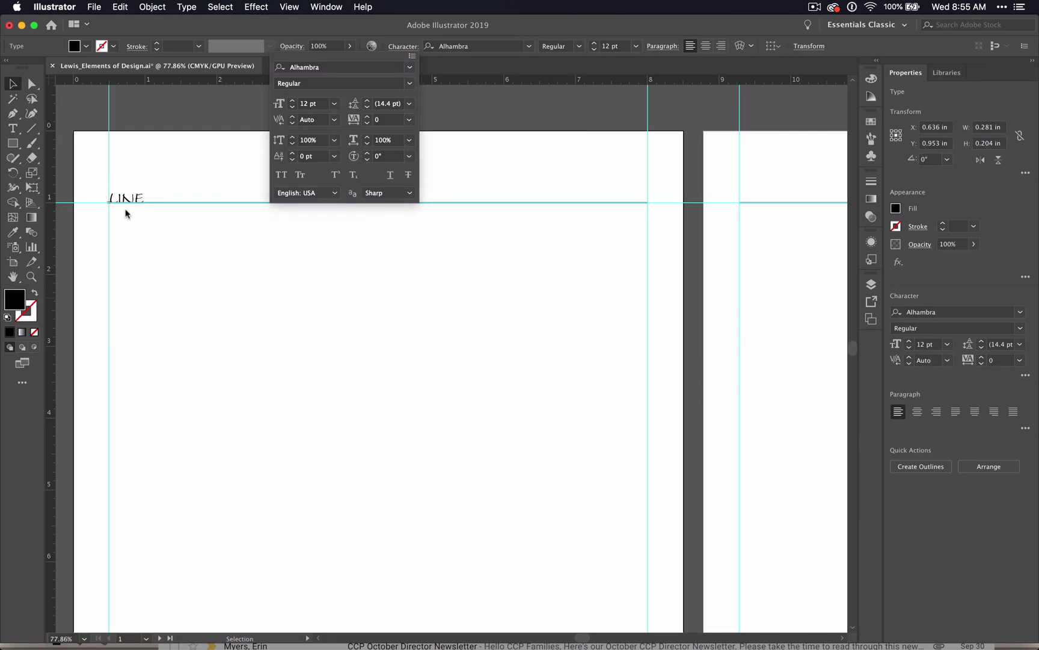
Step: Keep Alhambra Regular, raise the LINE headline from 12 pt to 38 pt, and set leading to 64 pt
{"action": "left_click", "coordinate": [409, 84]}
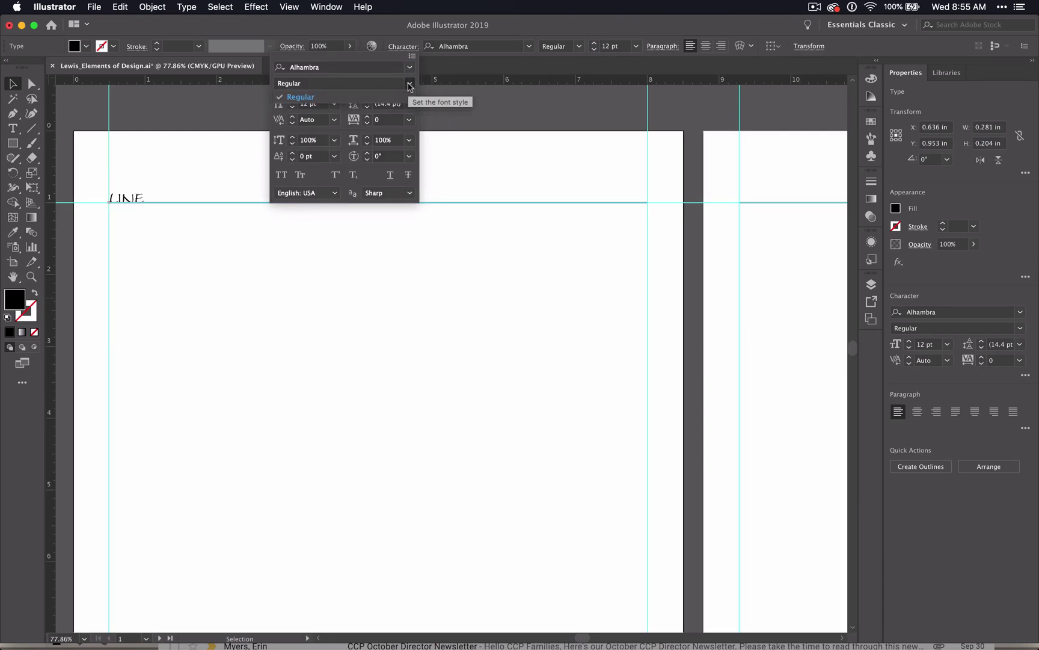
{"action": "left_click", "coordinate": [304, 97]}
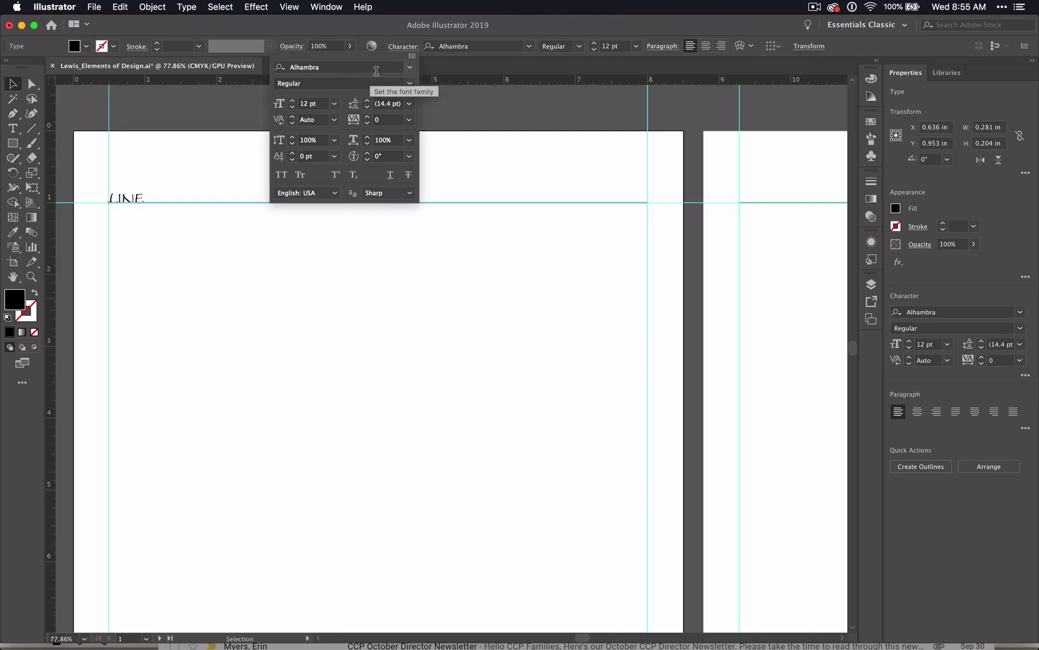
{"action": "left_click", "coordinate": [292, 101]}
{"action": "left_click", "coordinate": [291, 101]}
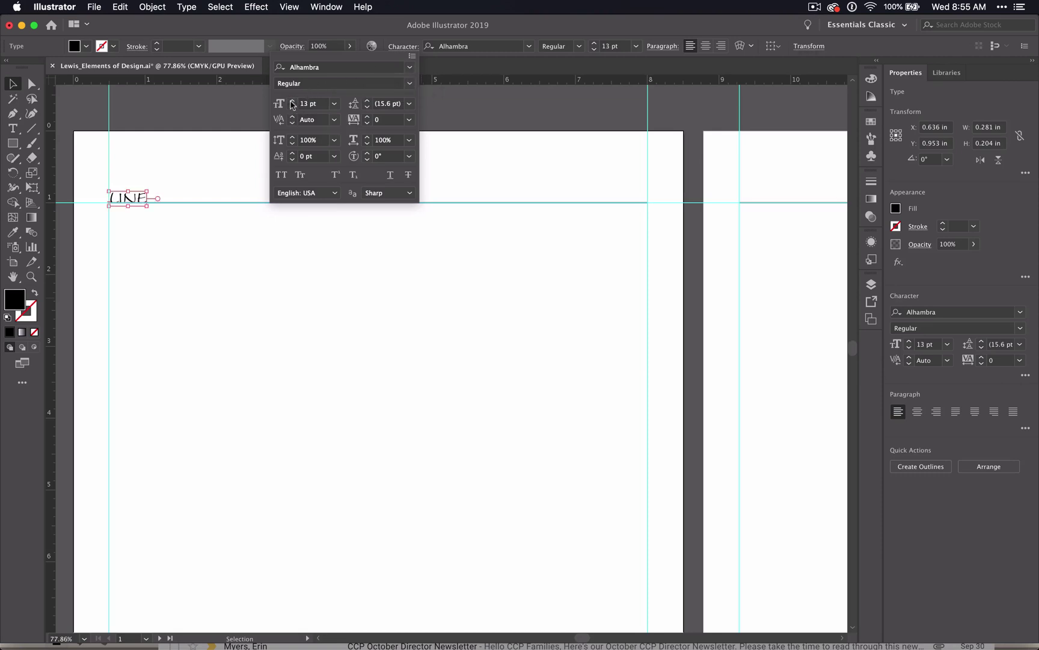
{"action": "left_click", "coordinate": [292, 101]}
{"action": "left_click", "coordinate": [292, 101]}
{"action": "left_click", "coordinate": [292, 101]}
{"action": "left_click", "coordinate": [292, 101]}
{"action": "left_click", "coordinate": [292, 101]}
{"action": "left_click", "coordinate": [291, 101]}
{"action": "left_click", "coordinate": [292, 101]}
{"action": "left_click", "coordinate": [292, 101]}
{"action": "left_click", "coordinate": [292, 101]}
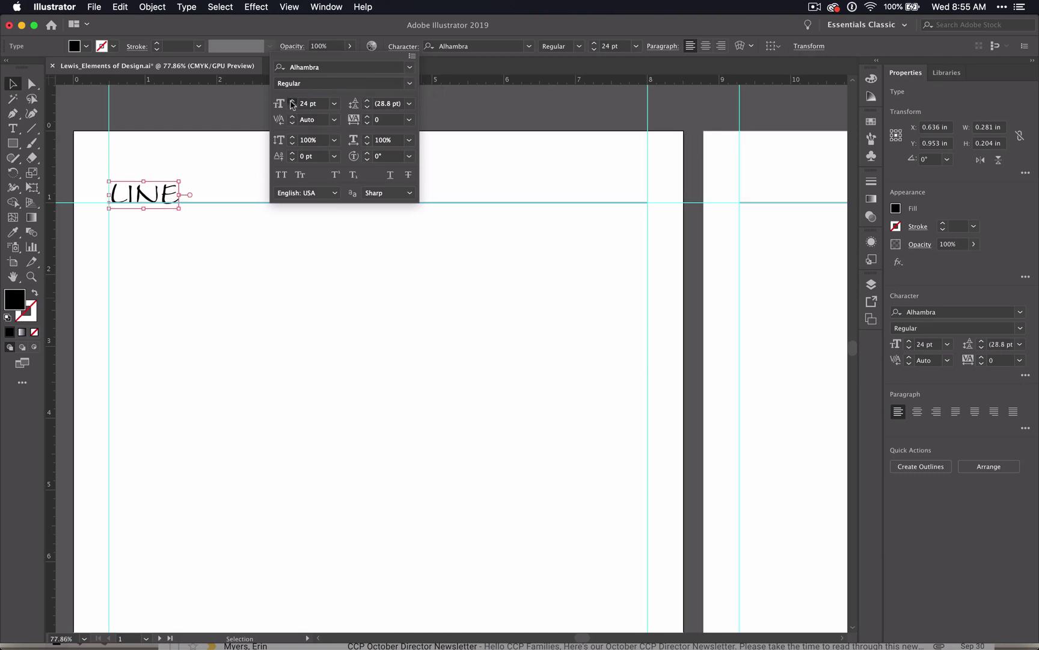
{"action": "left_click", "coordinate": [292, 101]}
{"action": "left_click", "coordinate": [292, 101]}
{"action": "left_click", "coordinate": [292, 101]}
{"action": "left_click", "coordinate": [291, 101]}
{"action": "left_click", "coordinate": [292, 101]}
{"action": "left_click", "coordinate": [292, 101]}
{"action": "left_click", "coordinate": [292, 101]}
{"action": "left_click", "coordinate": [292, 101]}
{"action": "left_click", "coordinate": [292, 101]}
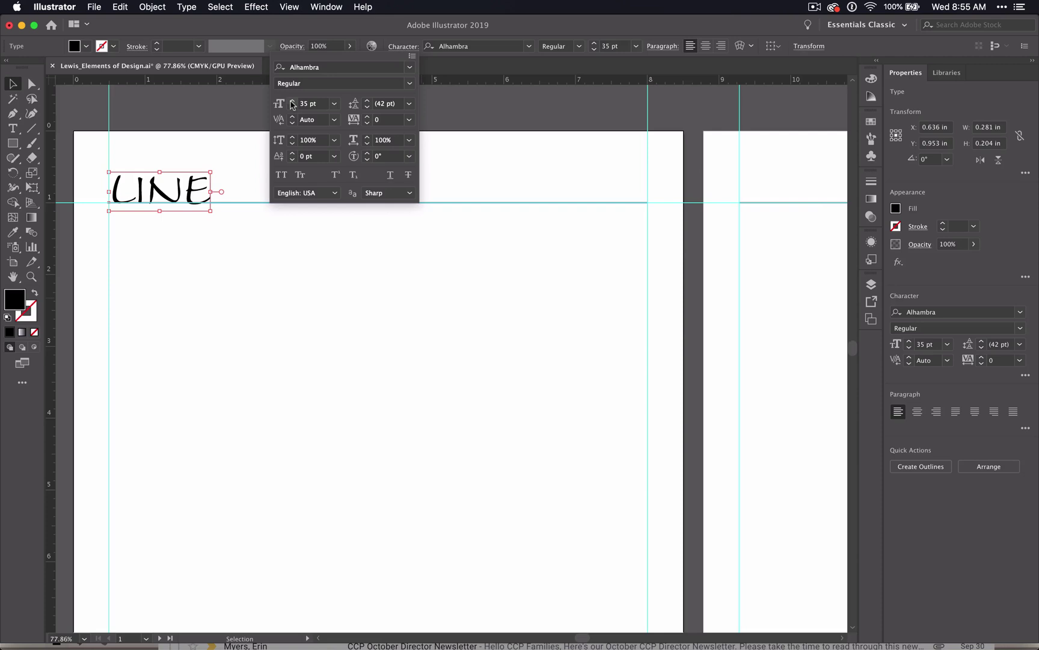
{"action": "left_click", "coordinate": [292, 102]}
{"action": "left_click", "coordinate": [292, 102]}
{"action": "left_click", "coordinate": [292, 102]}
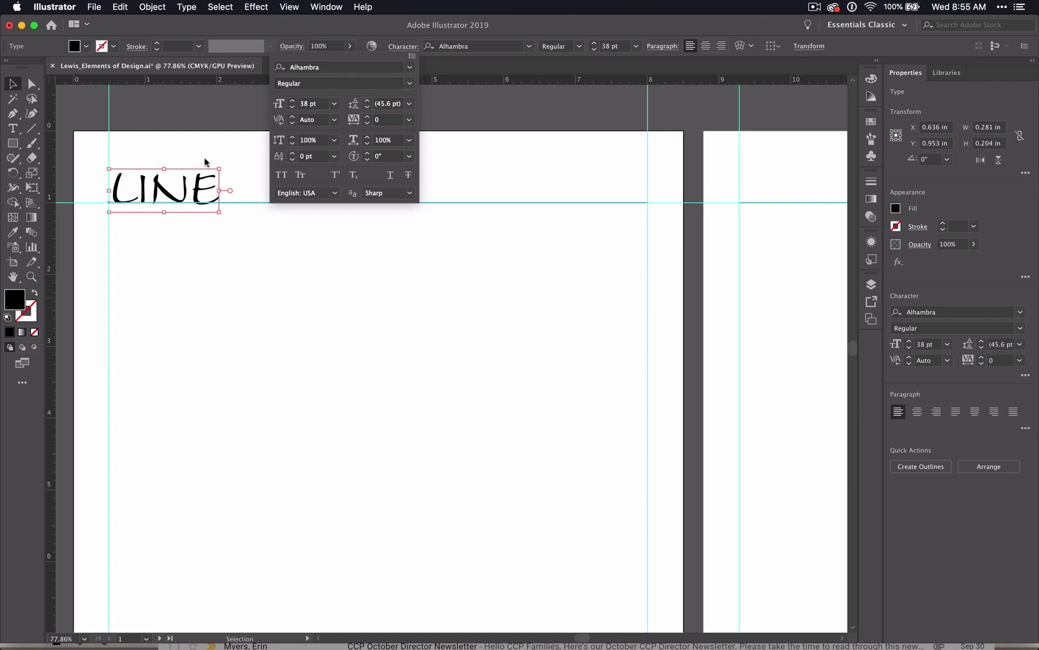
{"action": "left_click", "coordinate": [367, 100]}
{"action": "left_click", "coordinate": [30, 128]}
{"action": "key", "text": "Escape"}
{"action": "double_click", "coordinate": [187, 191]}
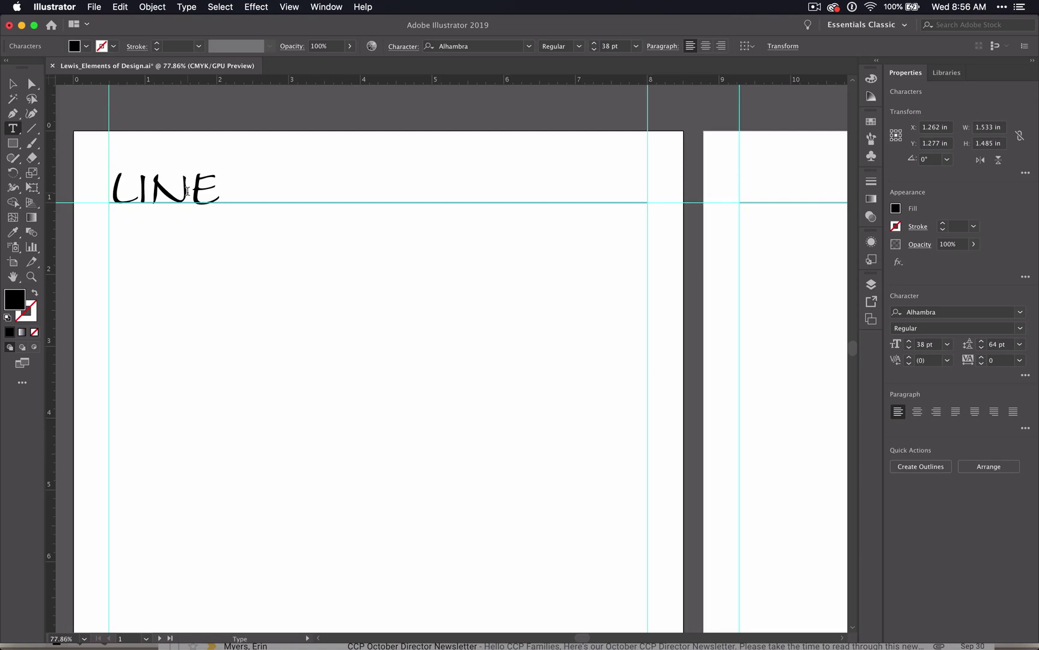
{"action": "type", "text": "JJJJJJ"}
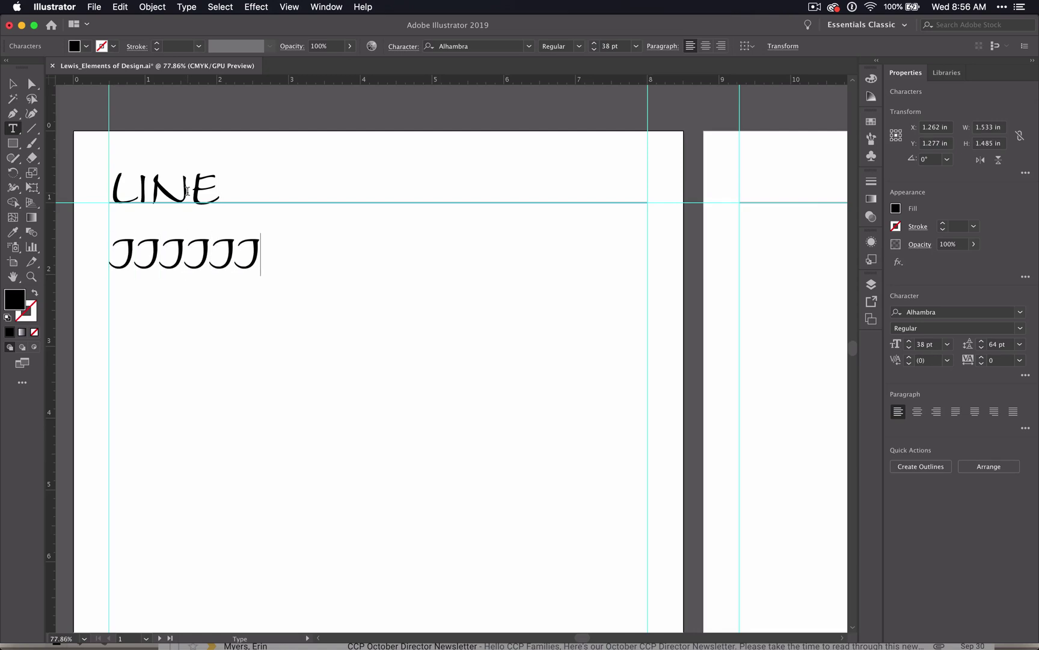
{"action": "key", "text": "Return"}
{"action": "type", "text": "JJJJ"}
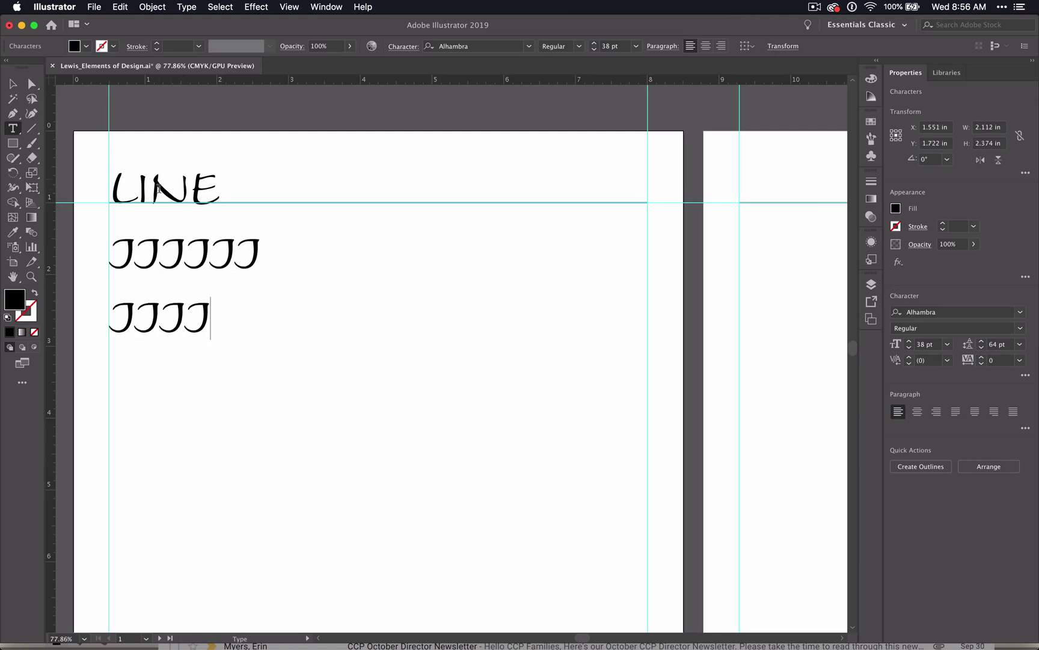
{"action": "key", "text": "super+z"}
{"action": "key", "text": "super+z"}
{"action": "key", "text": "super+z"}
{"action": "key", "text": "super+z"}
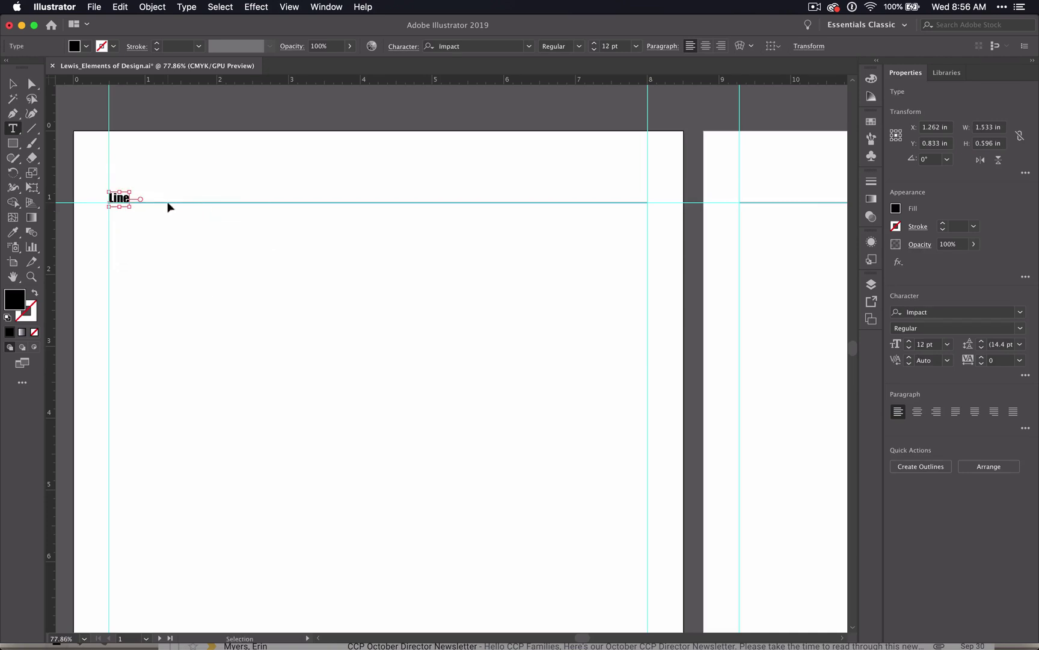
{"action": "key", "text": "super+shift+z"}
{"action": "key", "text": "super+shift+z"}
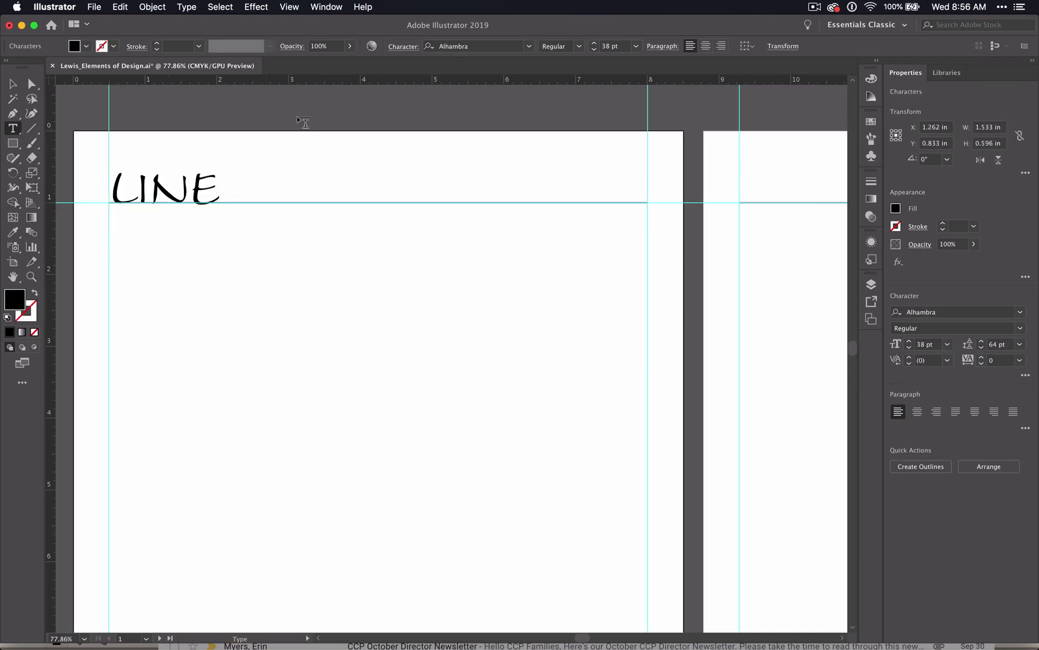
{"action": "left_click", "coordinate": [414, 47]}
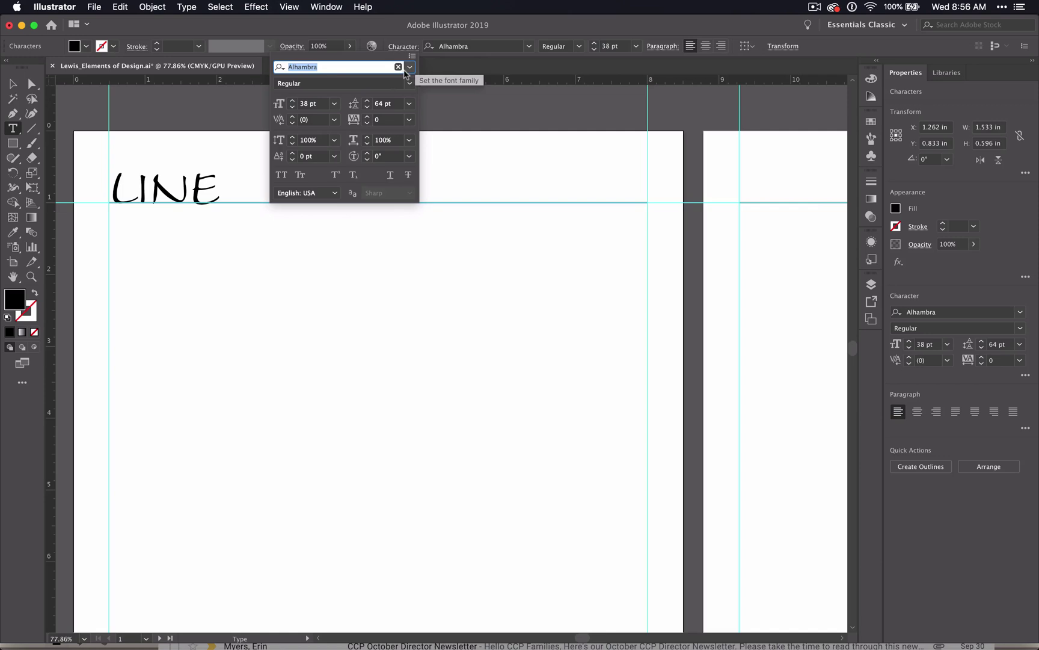
{"action": "left_click", "coordinate": [367, 101]}
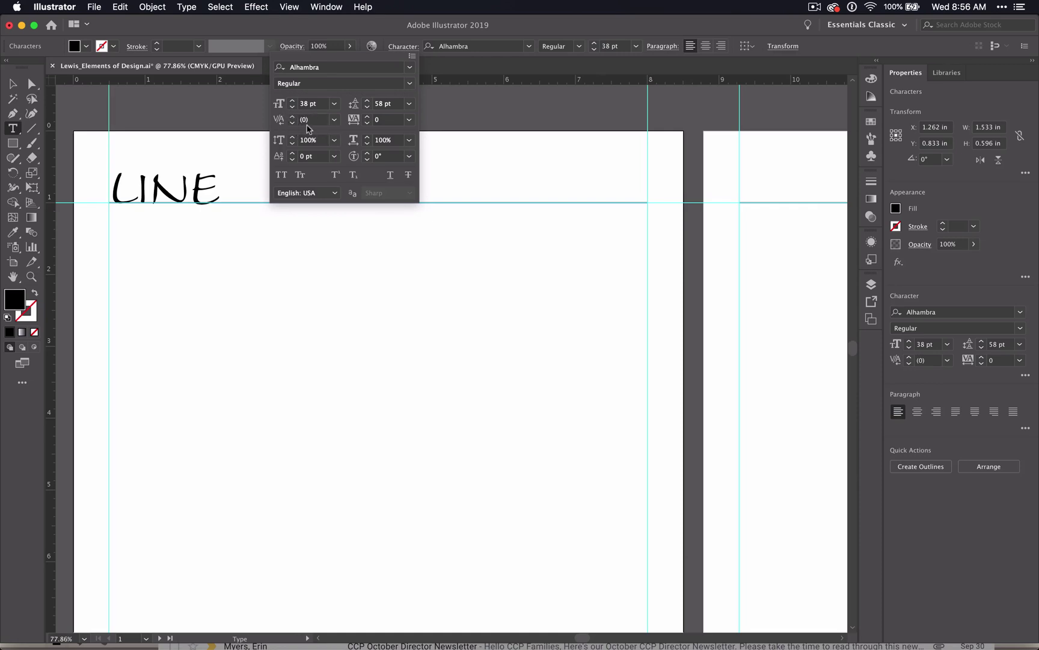
{"action": "left_click", "coordinate": [369, 117]}
Step: Give LINE tracking 43, 137% horizontal and 120% vertical scale, and 27° character rotation
{"action": "key", "text": "Escape"}
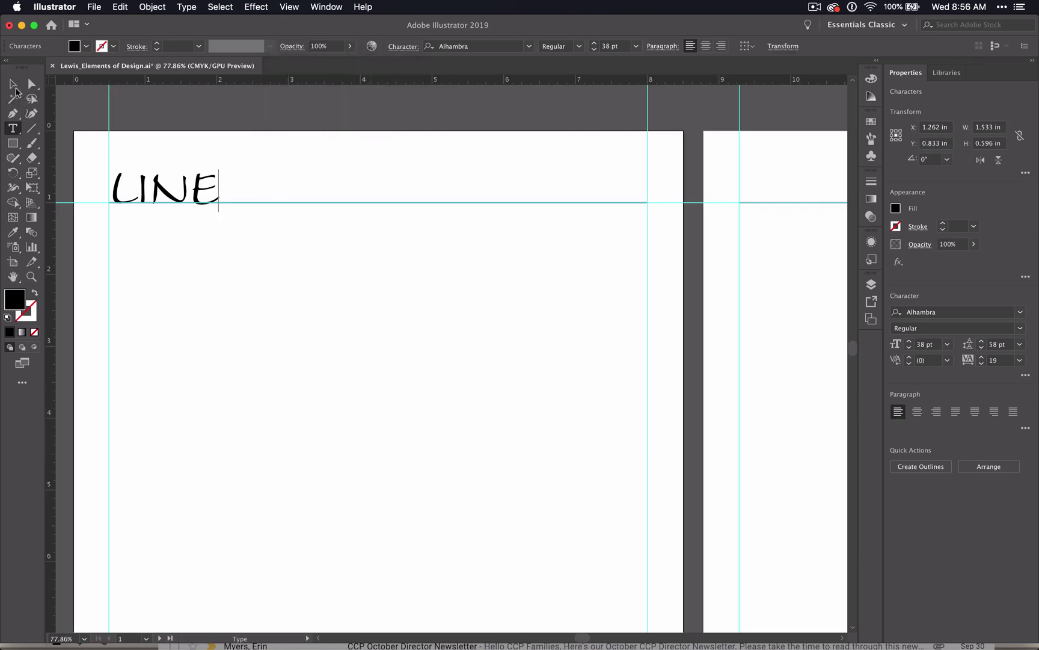
{"action": "left_click", "coordinate": [12, 83]}
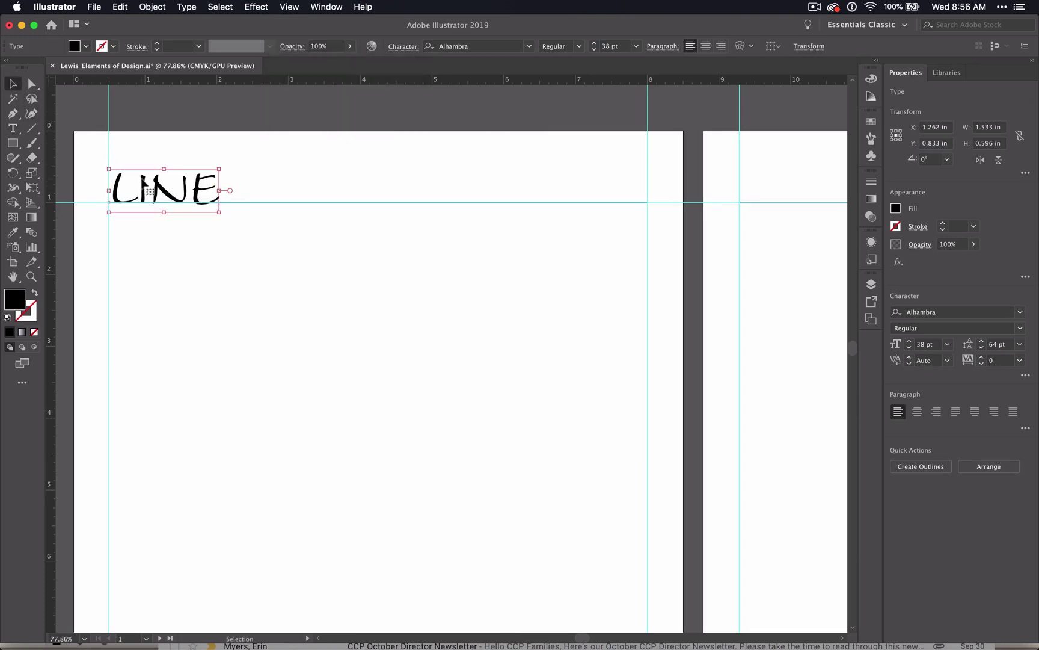
{"action": "left_click", "coordinate": [411, 48]}
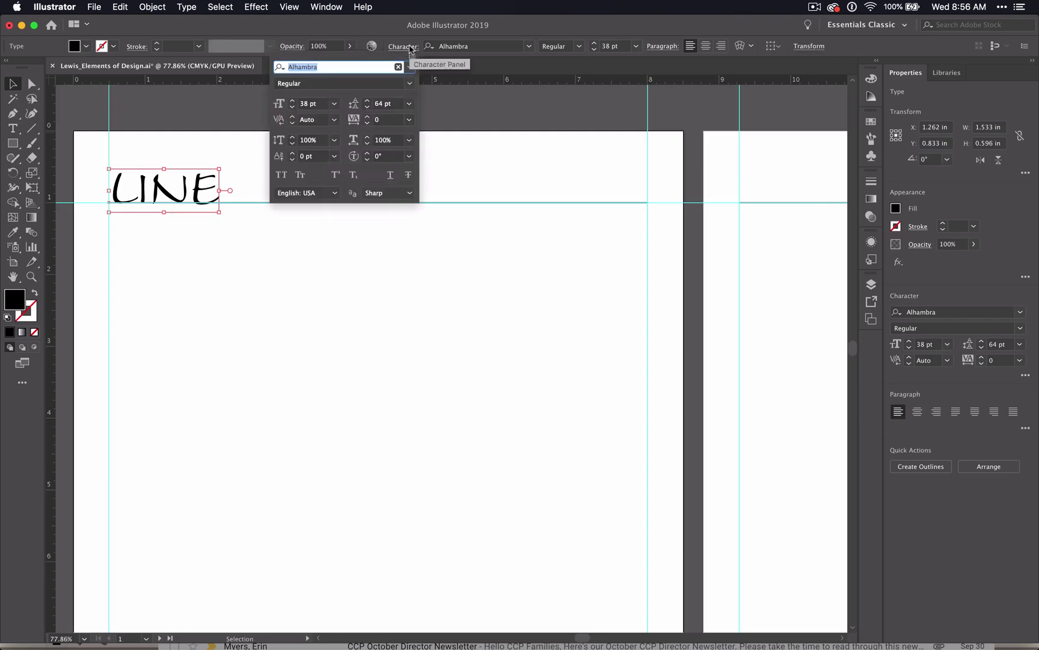
{"action": "left_click", "coordinate": [368, 118]}
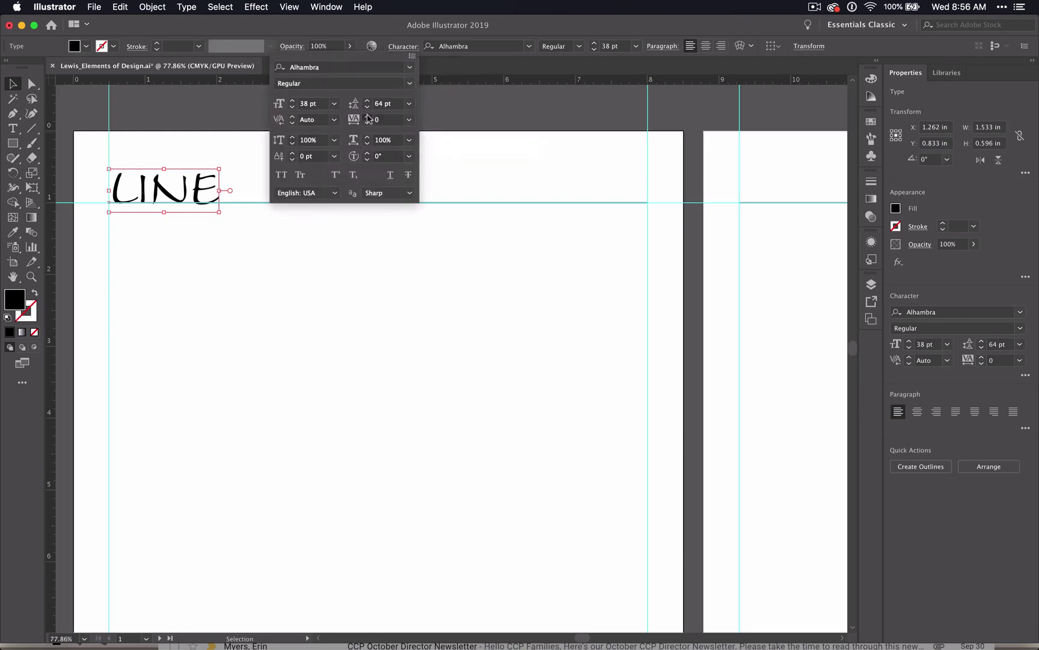
{"action": "left_click_drag", "start_coordinate": [368, 119], "coordinate": [368, 116]}
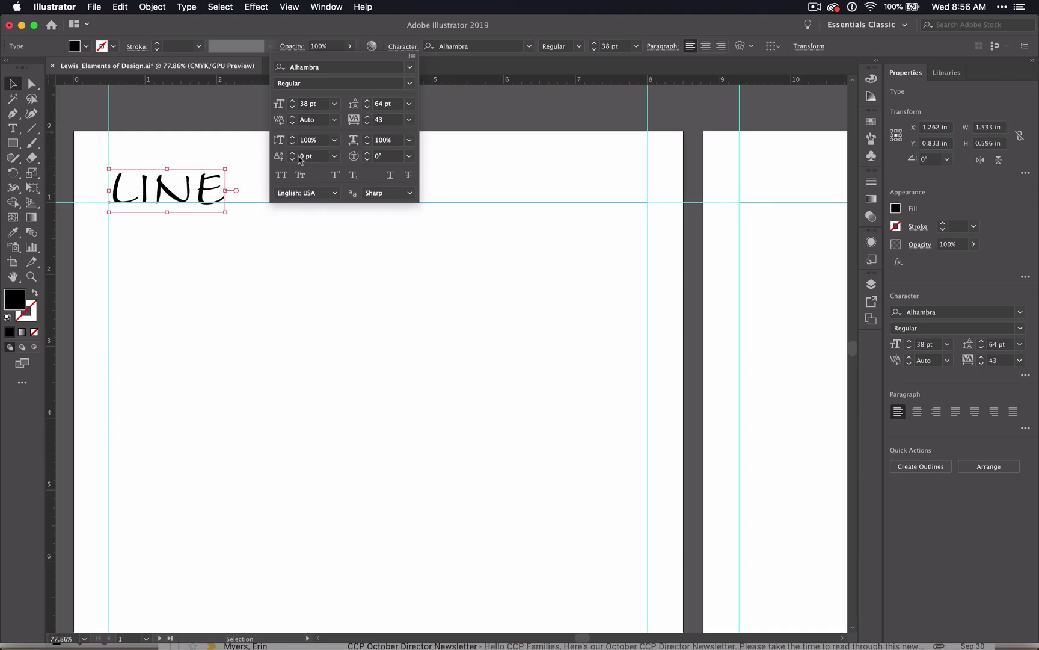
{"action": "left_click_drag", "start_coordinate": [292, 139], "coordinate": [292, 140]}
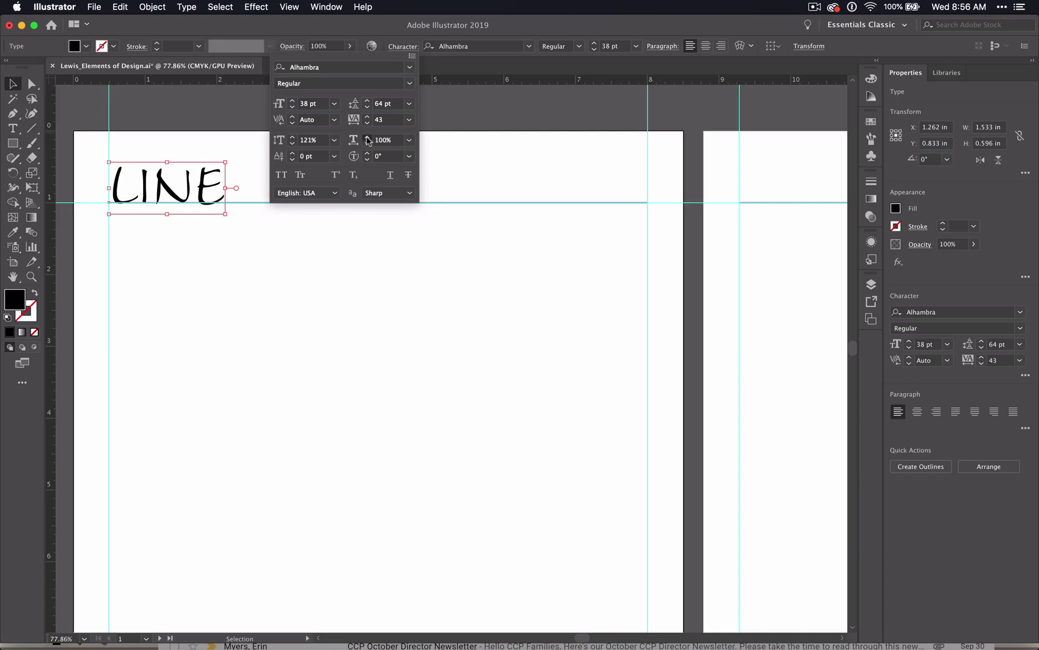
{"action": "left_click_drag", "start_coordinate": [368, 140], "coordinate": [369, 141]}
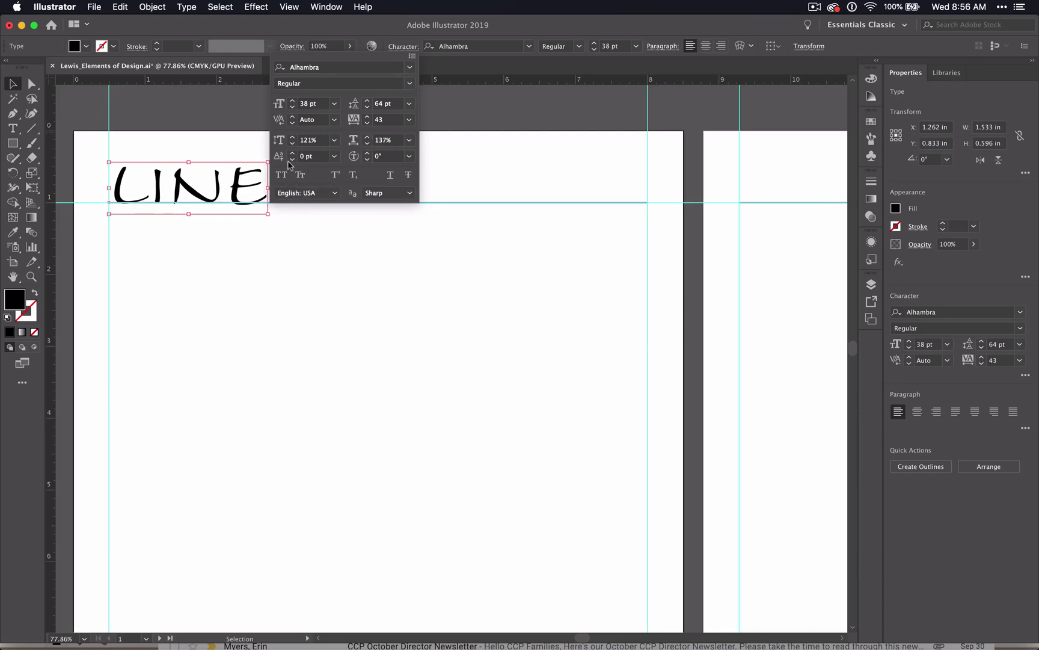
{"action": "left_click_drag", "start_coordinate": [293, 155], "coordinate": [293, 154]}
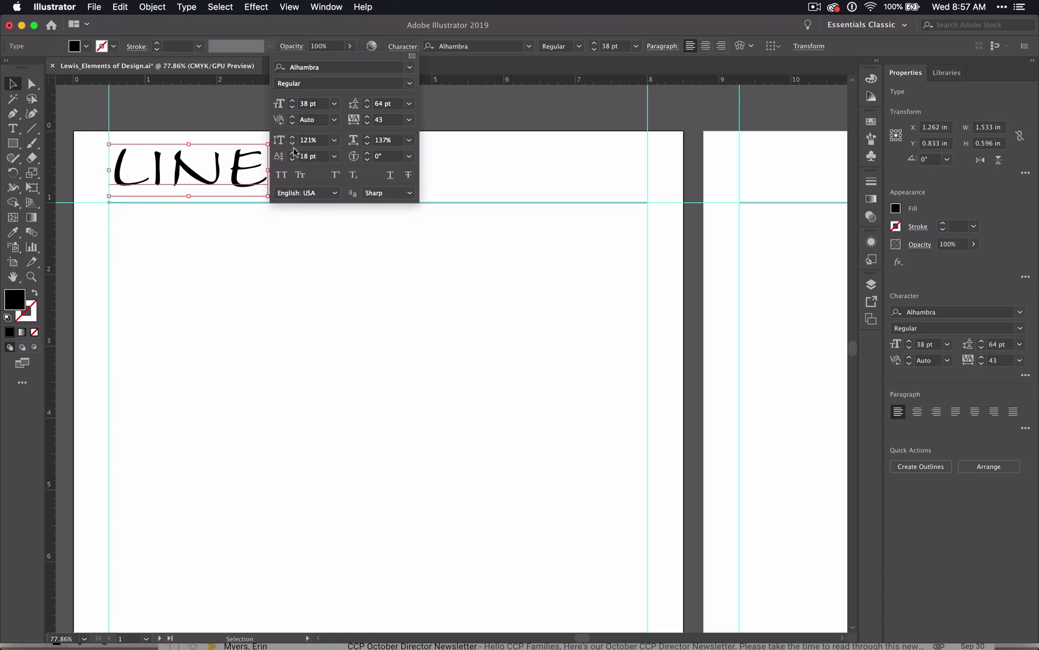
{"action": "left_click", "coordinate": [292, 142]}
{"action": "left_click_drag", "start_coordinate": [293, 160], "coordinate": [294, 162]}
{"action": "left_click", "coordinate": [369, 154]}
{"action": "left_click_drag", "start_coordinate": [368, 155], "coordinate": [368, 155]}
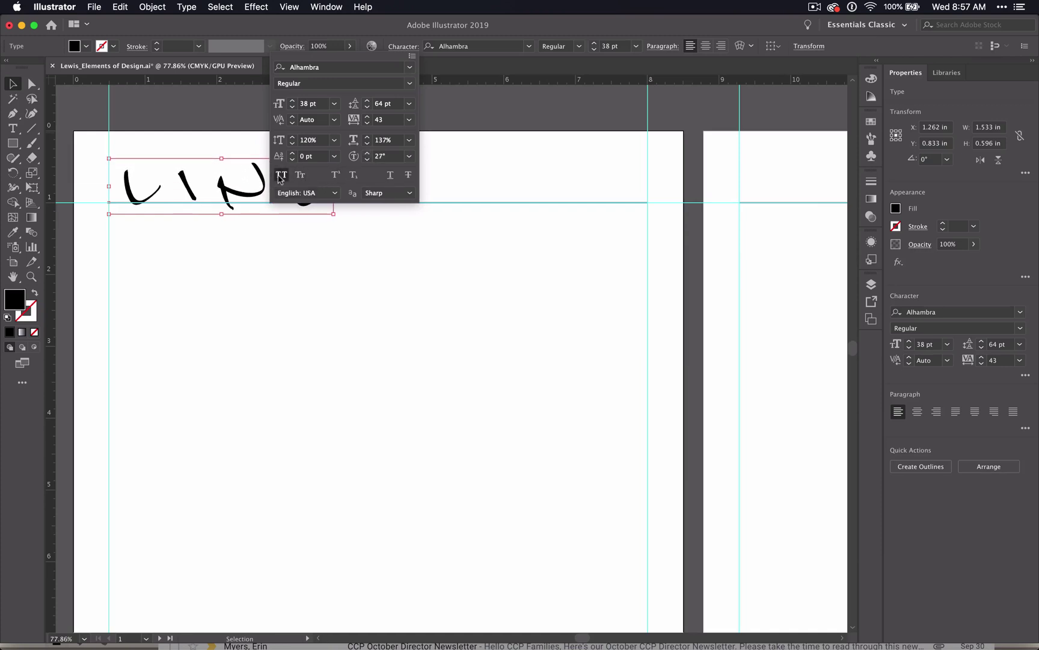
Step: Try small caps, superscript, subscript, underline and strikethrough on LINE, then turn them all off
{"action": "left_click", "coordinate": [239, 260]}
{"action": "scroll", "coordinate": [239, 260], "scroll_direction": "up", "scroll_amount": 5}
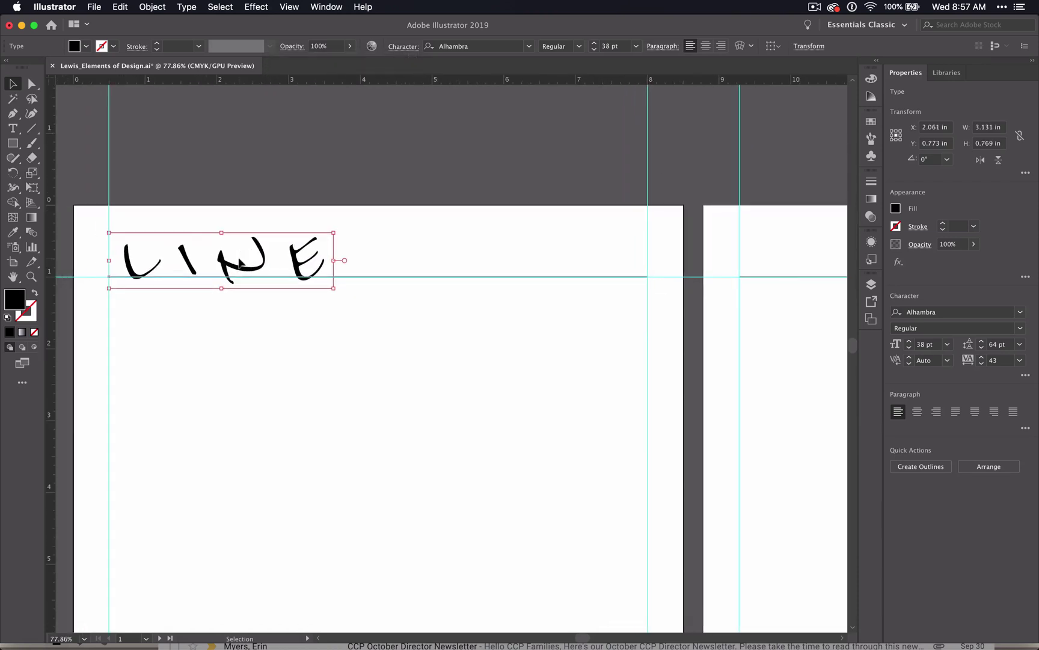
{"action": "left_click", "coordinate": [403, 47]}
{"action": "left_click", "coordinate": [300, 176]}
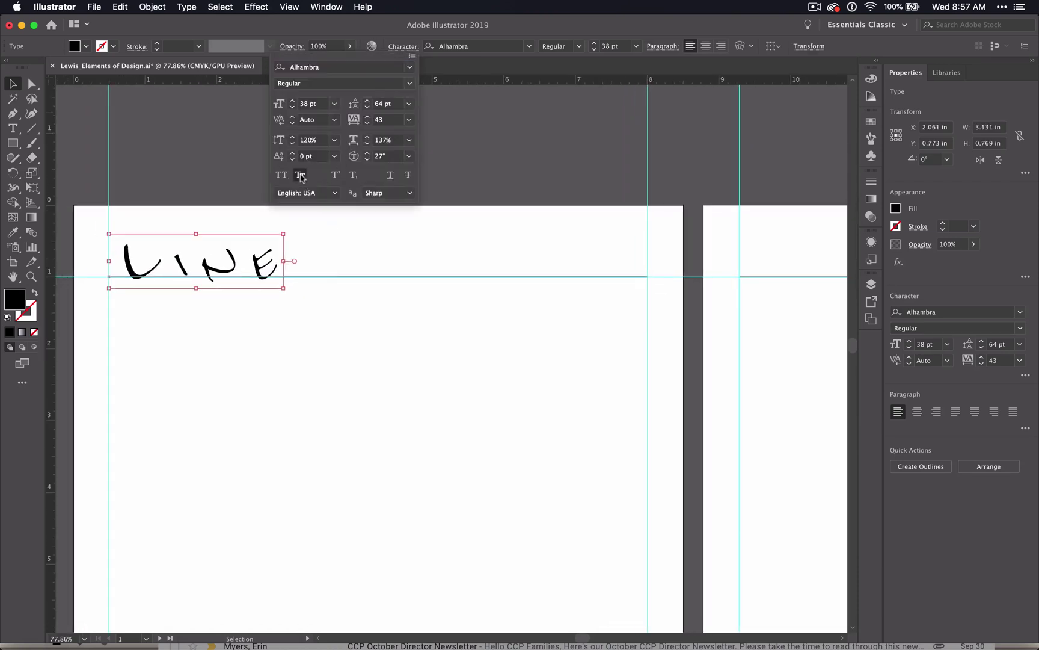
{"action": "left_click", "coordinate": [337, 175]}
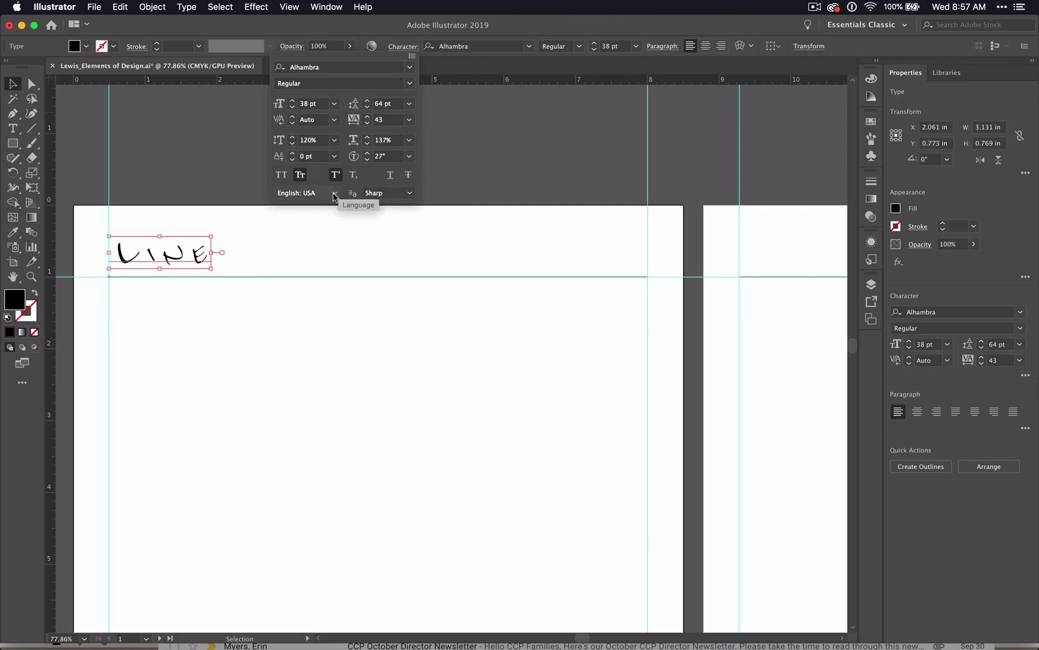
{"action": "left_click", "coordinate": [354, 175]}
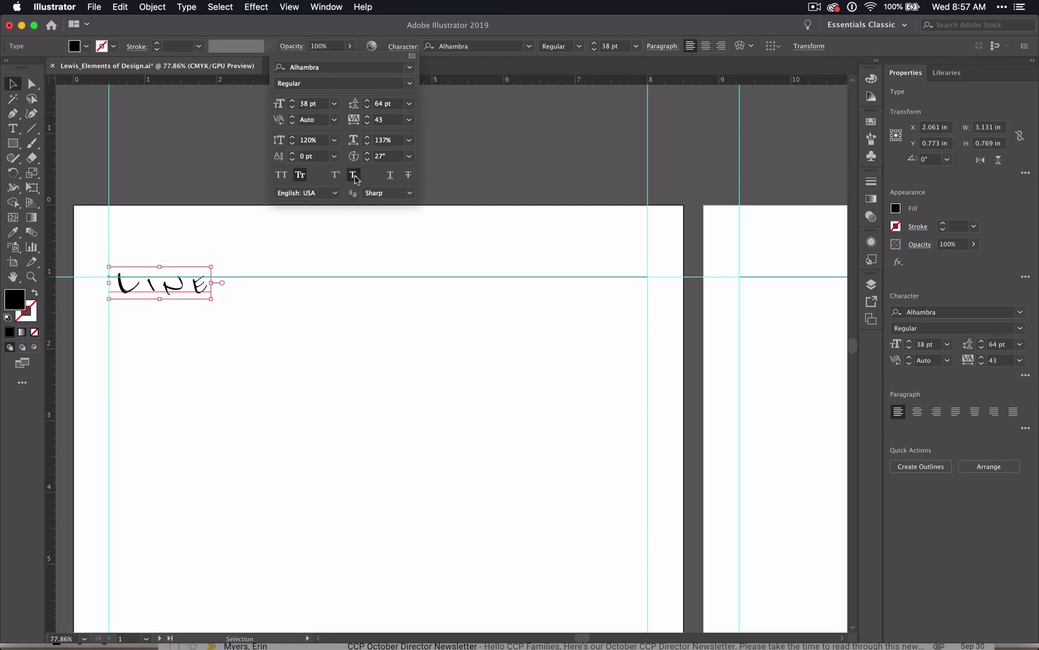
{"action": "left_click", "coordinate": [392, 175]}
{"action": "left_click", "coordinate": [408, 176]}
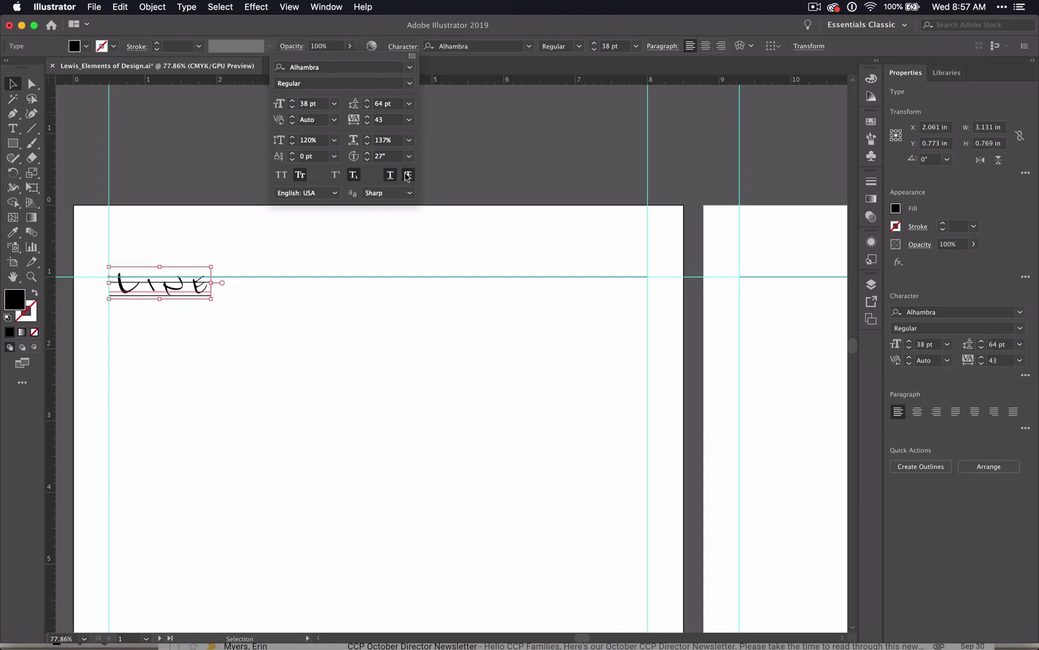
{"action": "left_click", "coordinate": [299, 175]}
{"action": "left_click", "coordinate": [352, 175]}
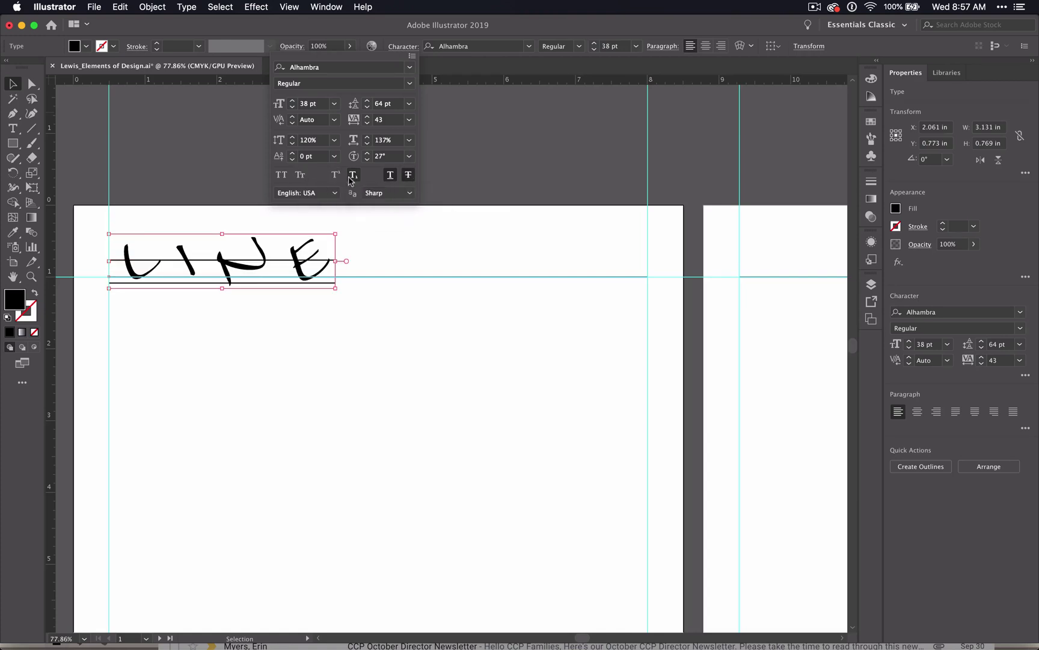
{"action": "left_click", "coordinate": [392, 178]}
{"action": "left_click", "coordinate": [407, 177]}
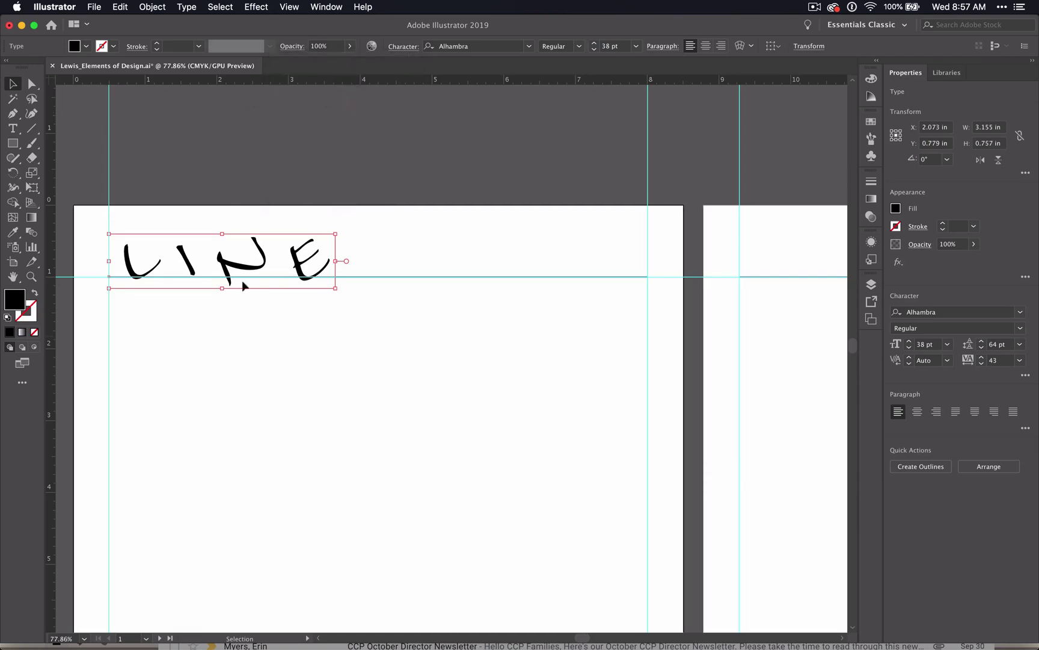
{"action": "left_click", "coordinate": [12, 129]}
Step: Type sample text in a new frame below LINE and reset its character settings to defaults
{"action": "left_click_drag", "start_coordinate": [151, 323], "coordinate": [565, 542]}
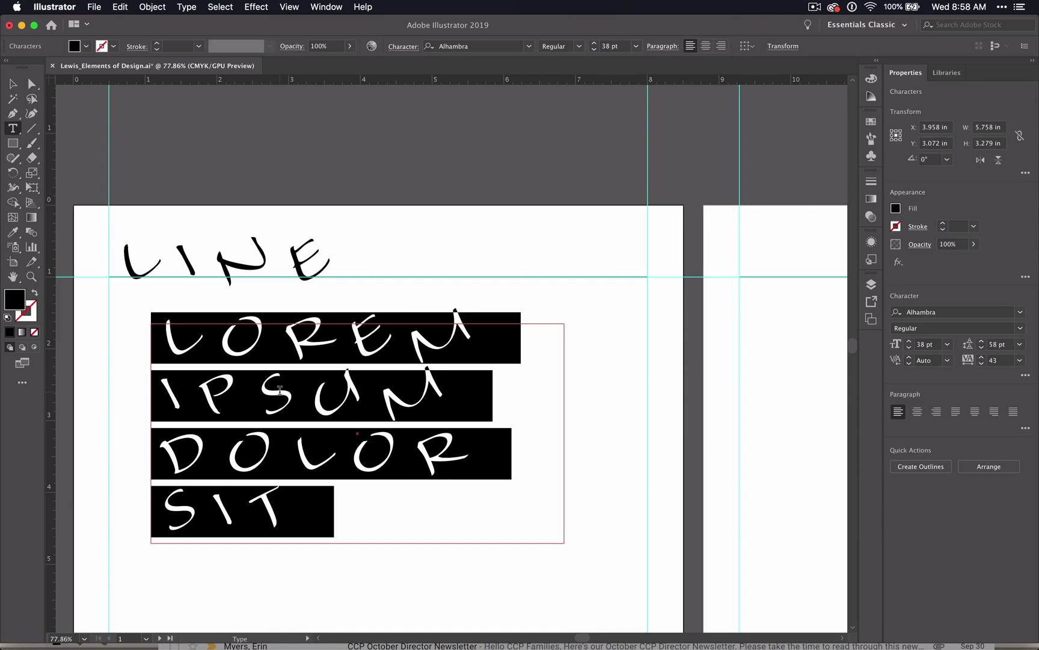
{"action": "type", "text": "jfdisfjdskf jdfwdkfmdw"}
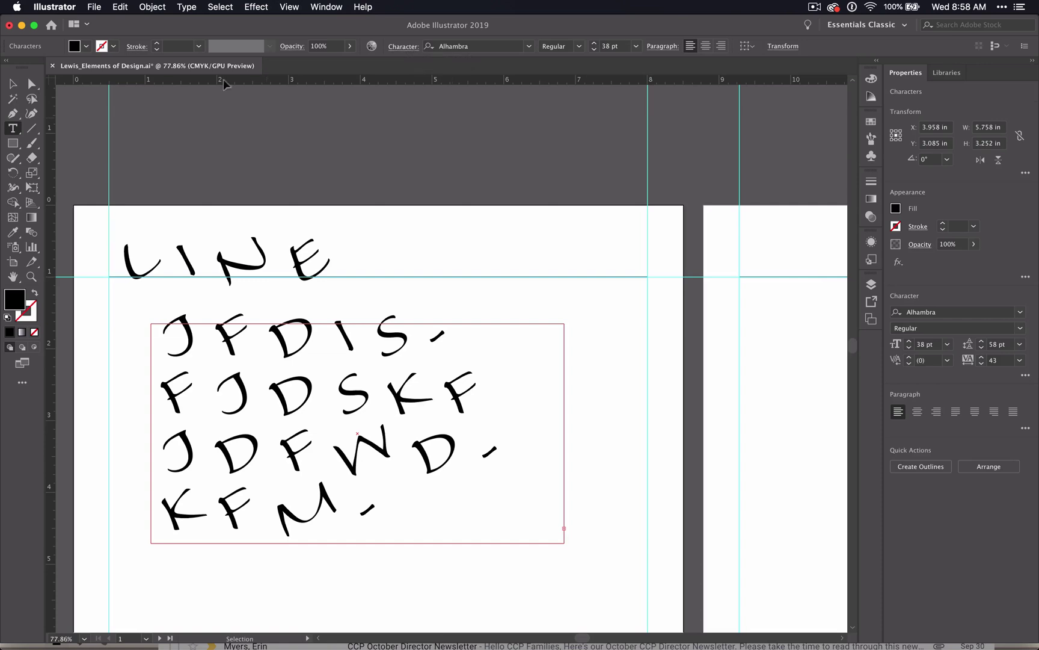
{"action": "left_click", "coordinate": [13, 84]}
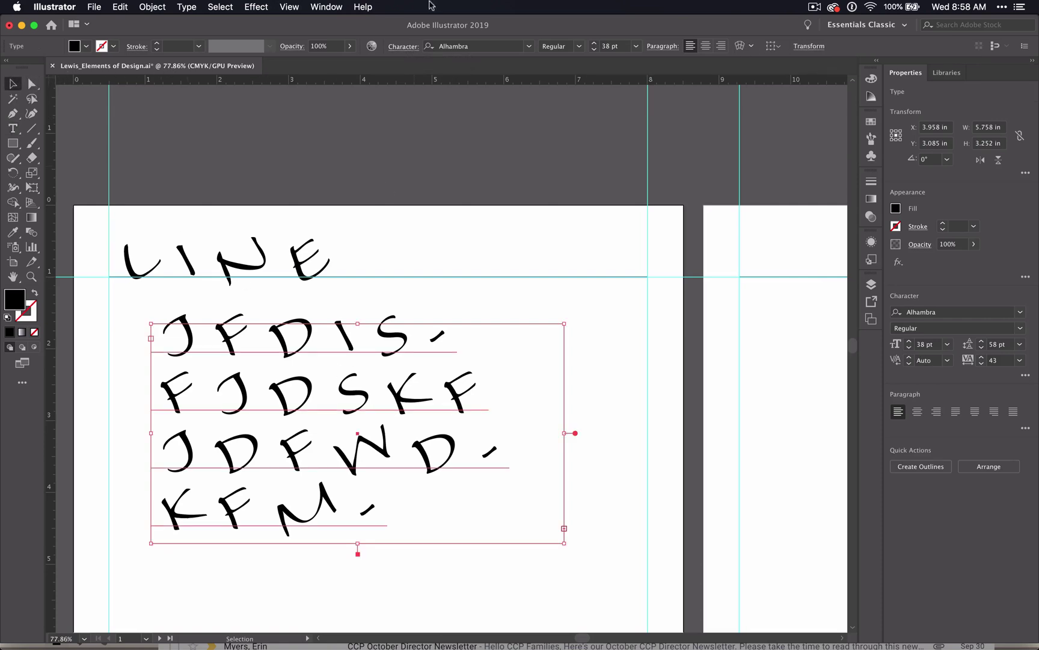
{"action": "left_click", "coordinate": [402, 51]}
{"action": "left_click", "coordinate": [406, 49]}
{"action": "left_click", "coordinate": [406, 50]}
{"action": "left_click", "coordinate": [413, 56]}
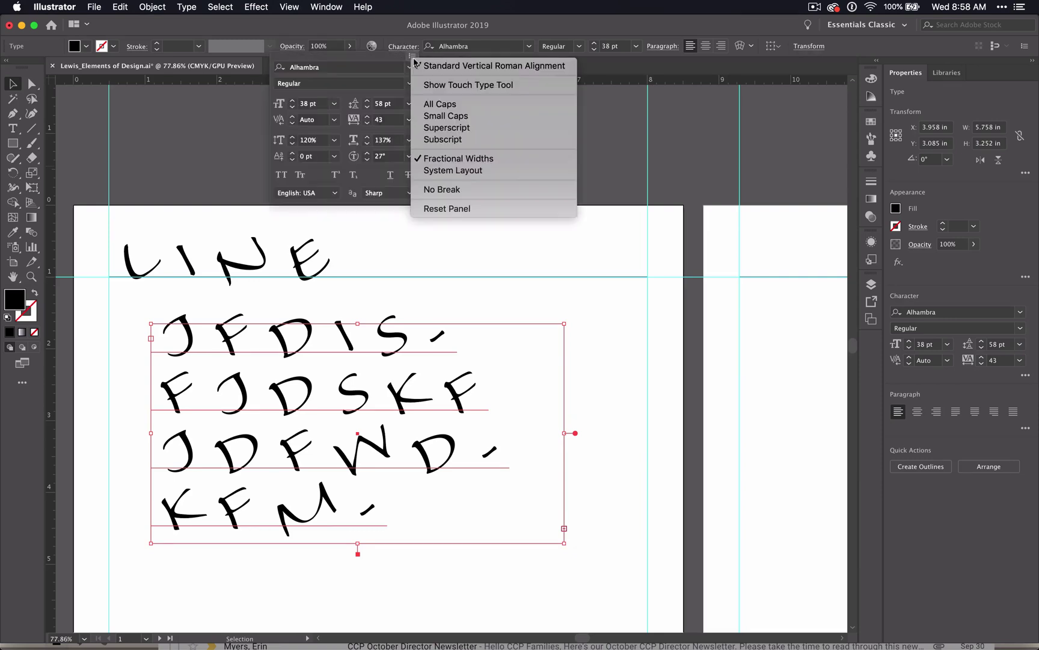
{"action": "left_click", "coordinate": [447, 209]}
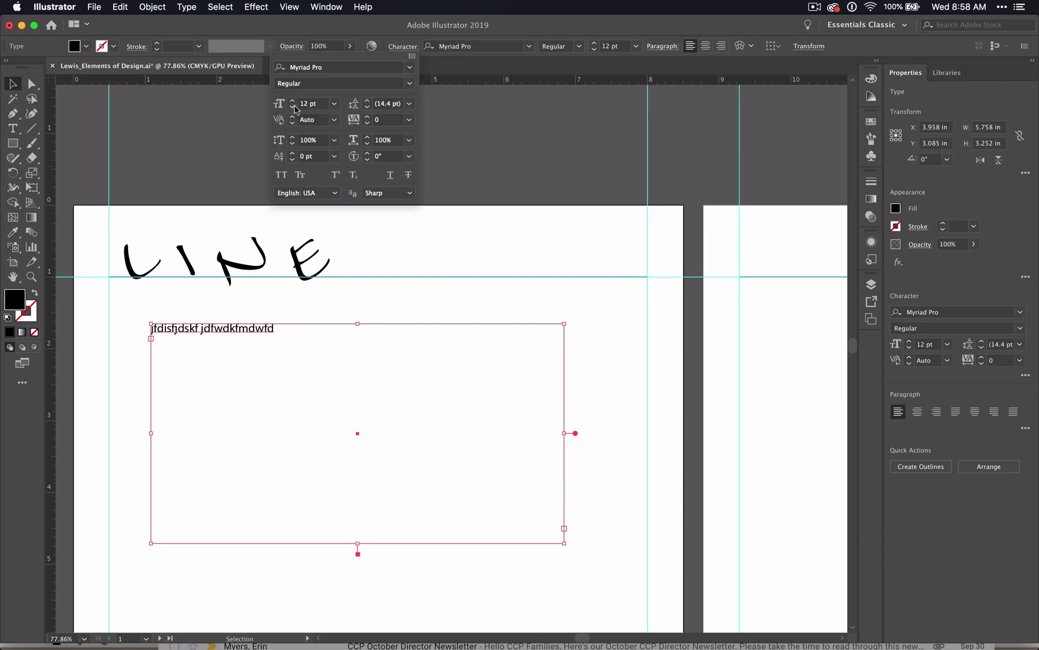
Step: Delete the sample text frame and move over to the second artboard
{"action": "key", "text": "Delete"}
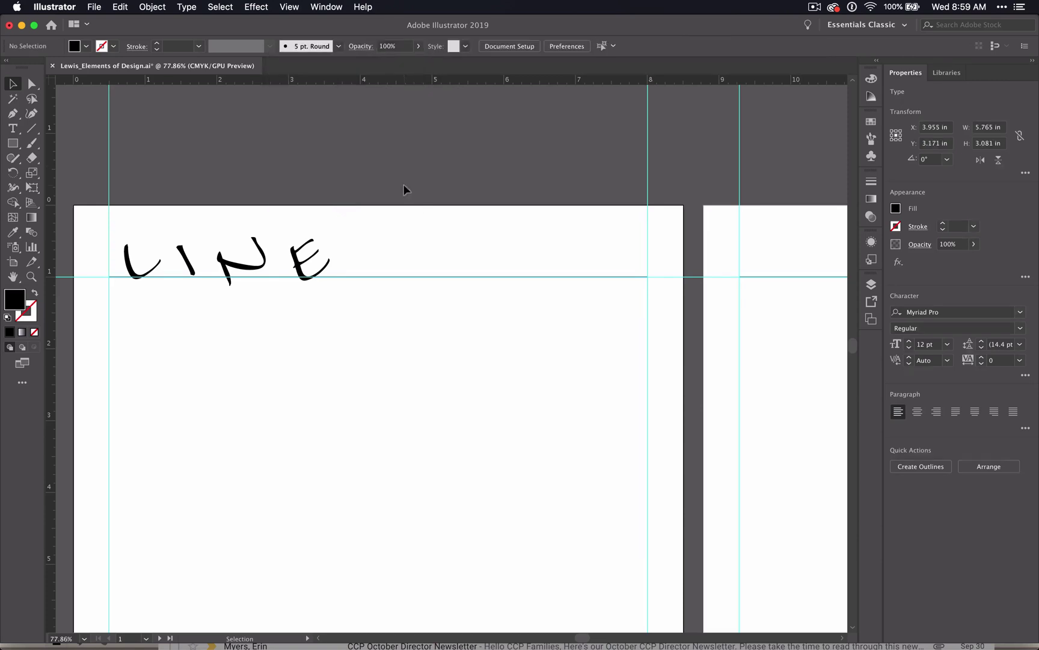
{"action": "scroll", "coordinate": [473, 361], "scroll_direction": "right", "scroll_amount": 10}
{"action": "scroll", "coordinate": [473, 364], "scroll_direction": "right", "scroll_amount": 2}
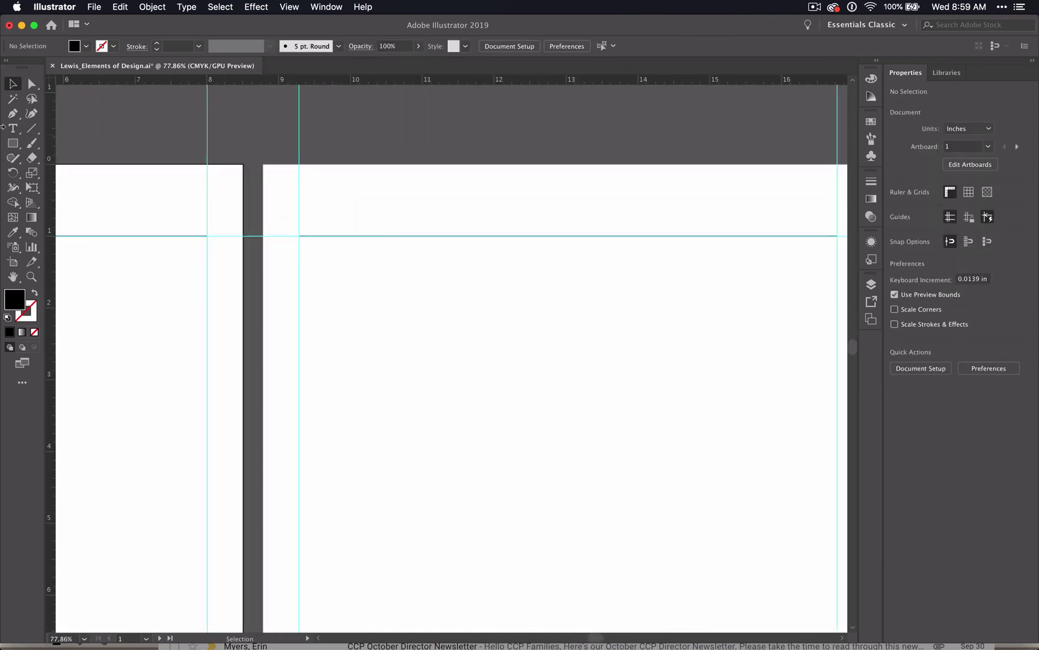
Step: Type 'Shape' at the guide intersection and set it in Superclarendon at 44 pt
{"action": "key", "text": "t"}
{"action": "left_click", "coordinate": [300, 236]}
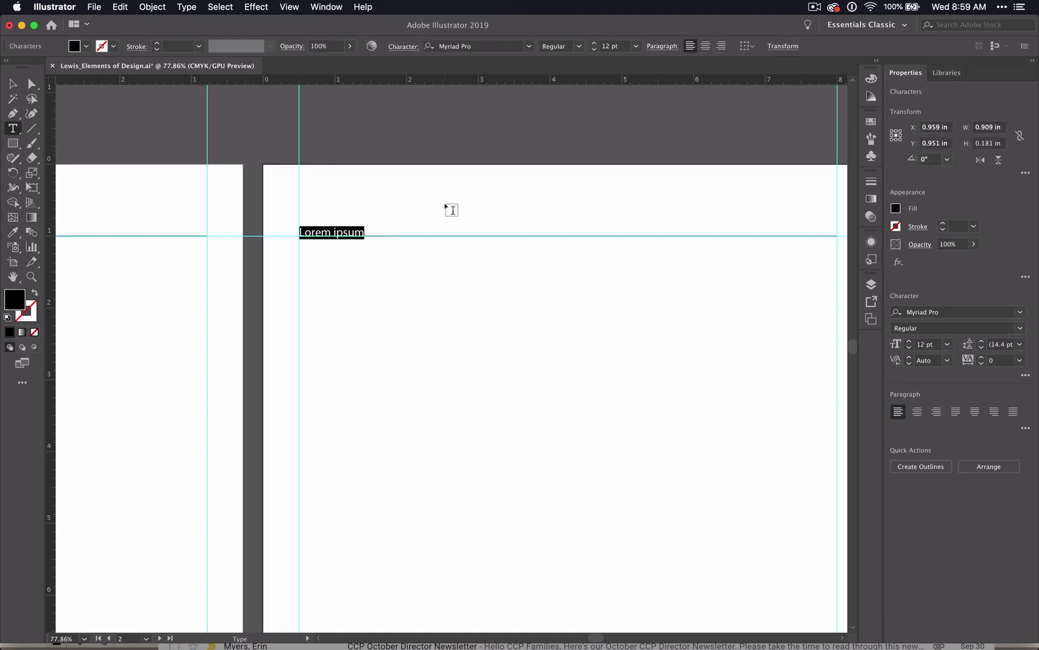
{"action": "type", "text": "Shape"}
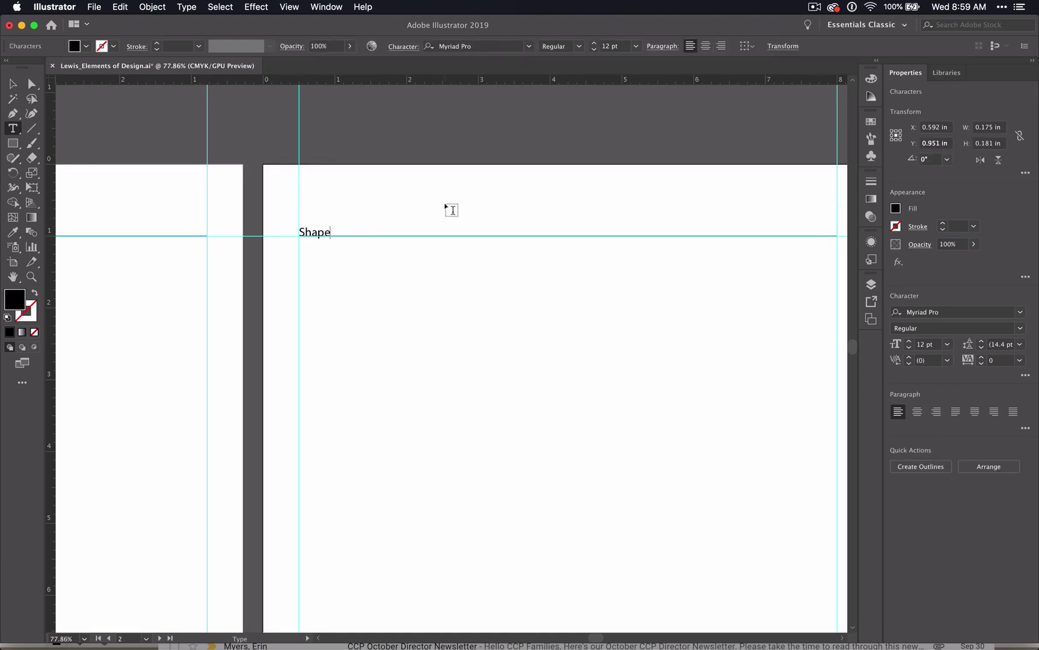
{"action": "scroll", "coordinate": [451, 210], "scroll_direction": "up", "scroll_amount": 1}
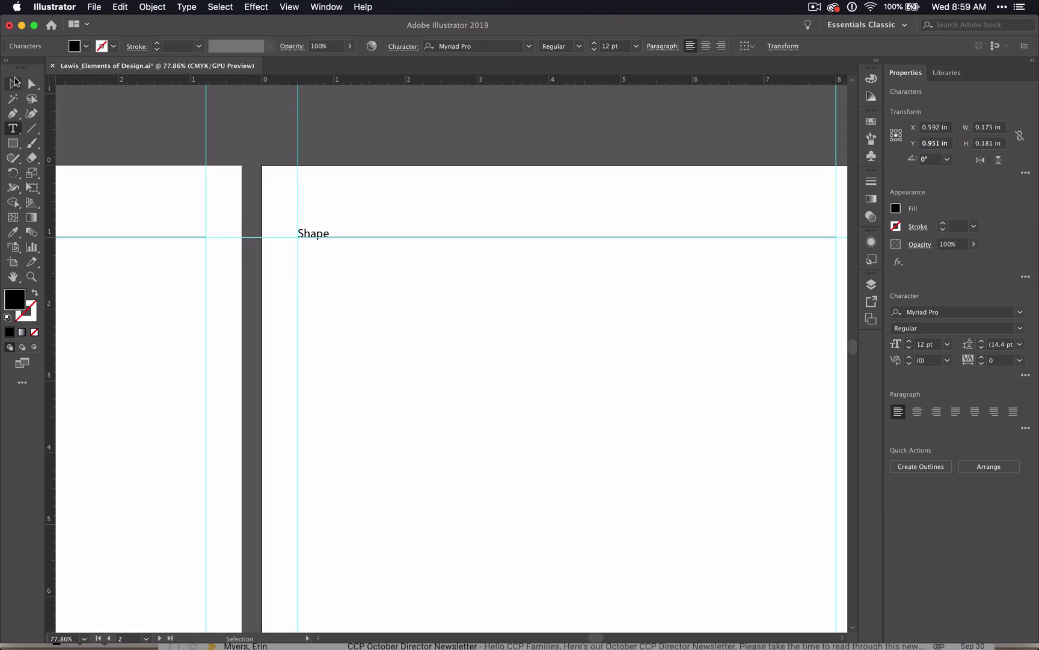
{"action": "left_click", "coordinate": [13, 84]}
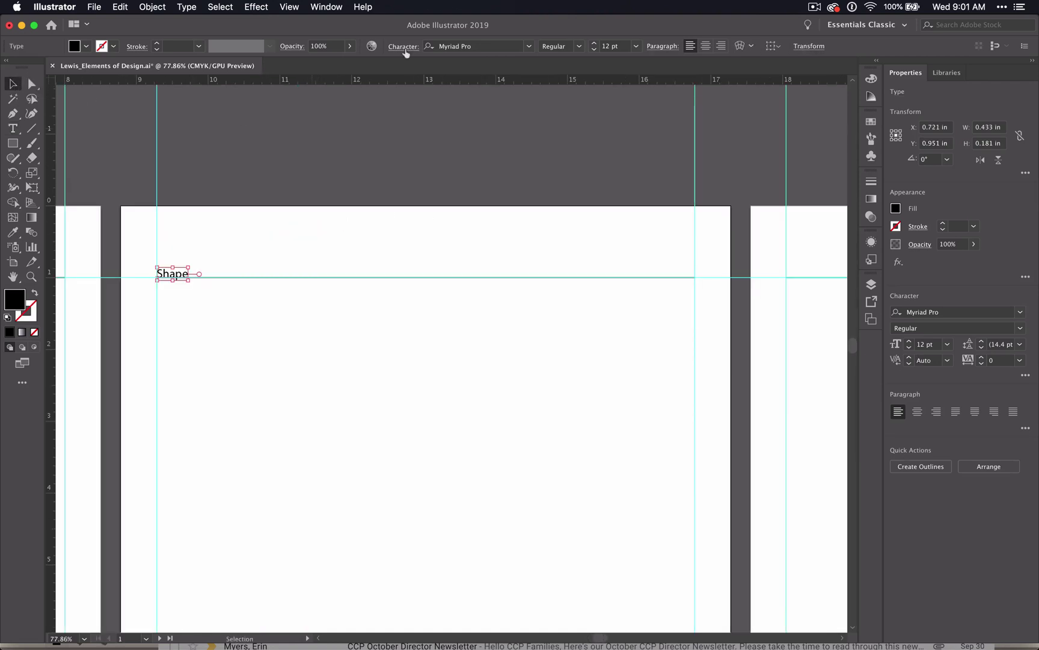
{"action": "left_click", "coordinate": [403, 48]}
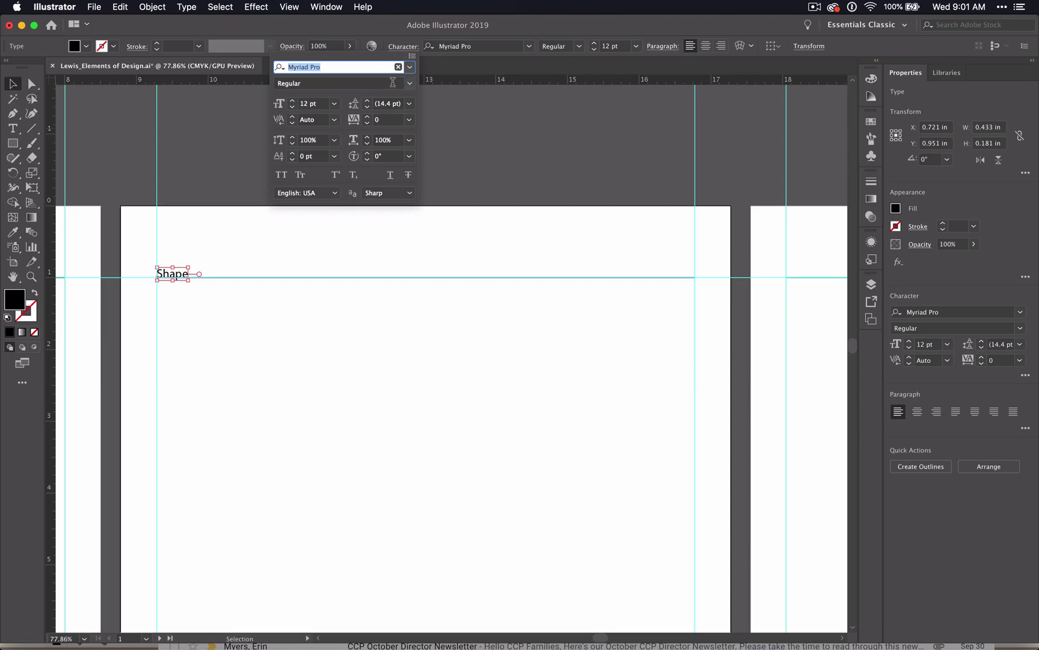
{"action": "left_click", "coordinate": [415, 66]}
{"action": "left_click", "coordinate": [325, 204]}
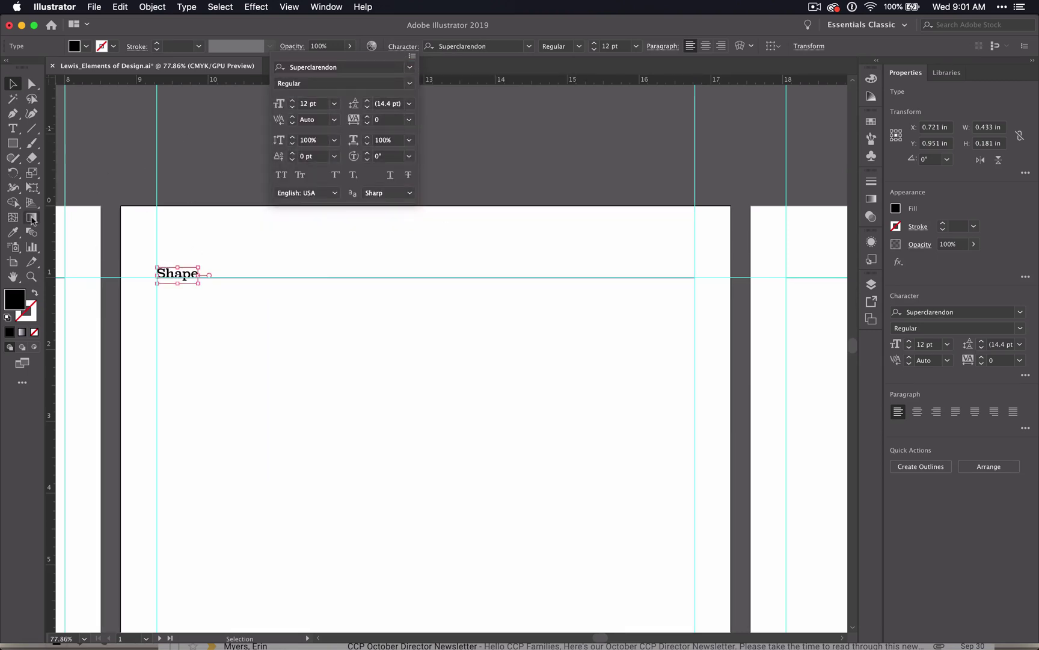
{"action": "left_click", "coordinate": [293, 101]}
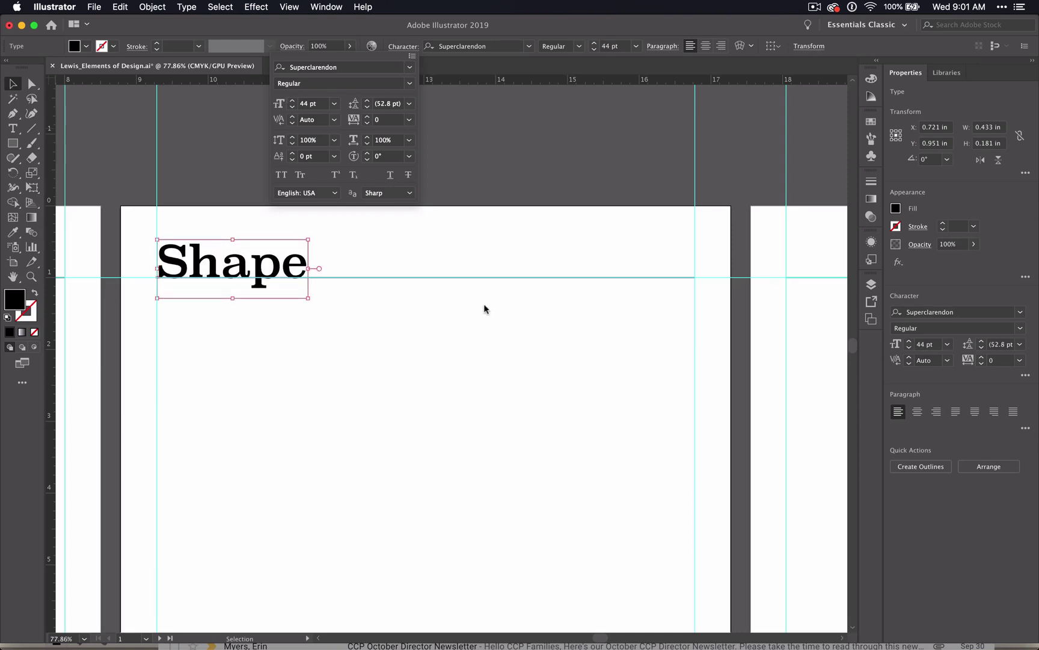
{"action": "scroll", "coordinate": [485, 309], "scroll_direction": "right", "scroll_amount": 10}
Step: Start new text at the third artboard's guide corner with the Silom font
{"action": "key", "text": "t"}
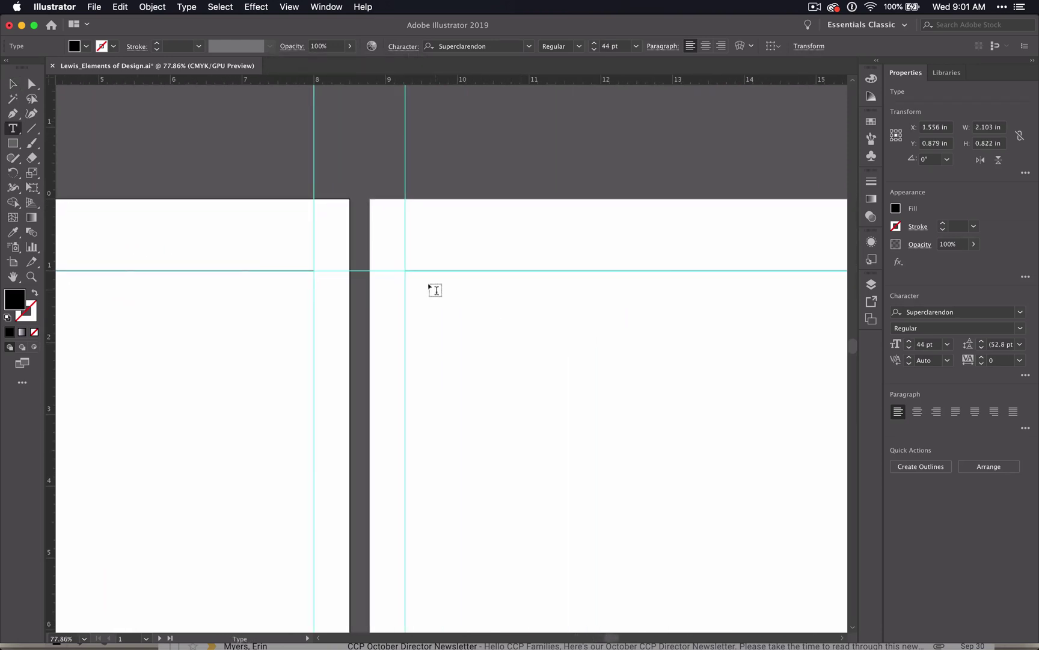
{"action": "left_click", "coordinate": [405, 267]}
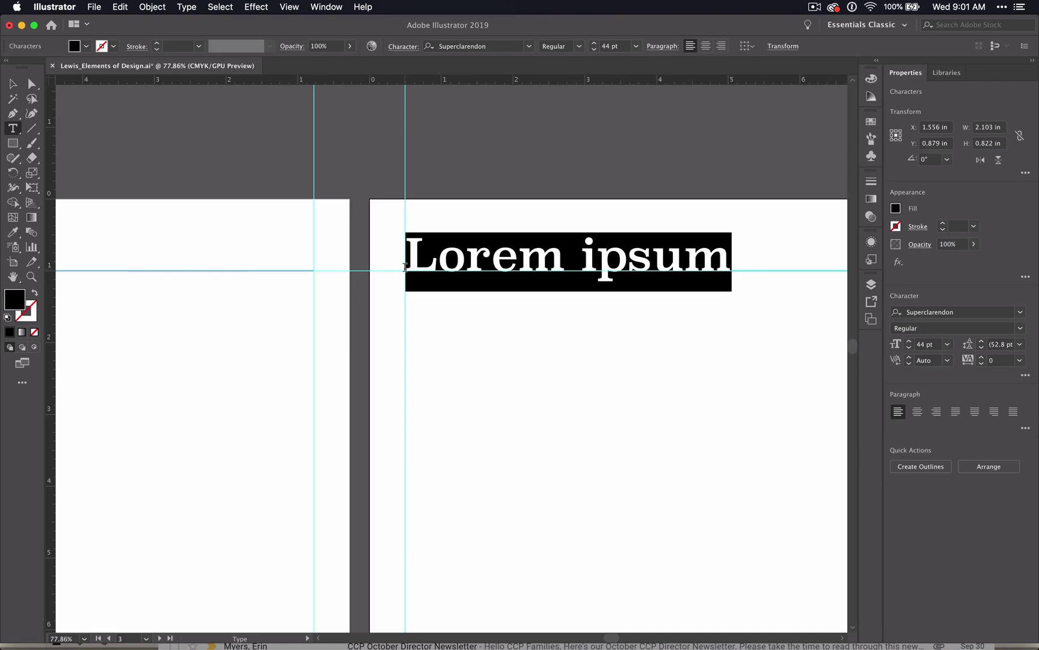
{"action": "left_click", "coordinate": [413, 49]}
{"action": "left_click", "coordinate": [410, 66]}
{"action": "scroll", "coordinate": [413, 156], "scroll_direction": "down", "scroll_amount": 20}
{"action": "scroll", "coordinate": [414, 156], "scroll_direction": "up", "scroll_amount": 1}
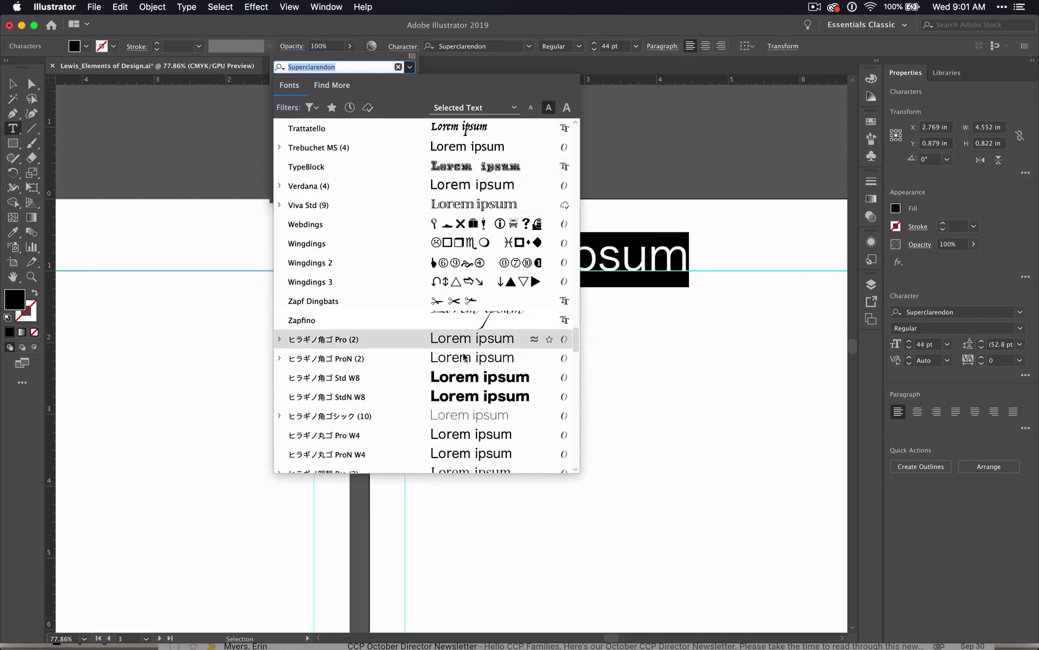
{"action": "scroll", "coordinate": [469, 360], "scroll_direction": "up", "scroll_amount": 2}
{"action": "scroll", "coordinate": [464, 360], "scroll_direction": "down", "scroll_amount": 15}
{"action": "scroll", "coordinate": [464, 360], "scroll_direction": "down", "scroll_amount": 4}
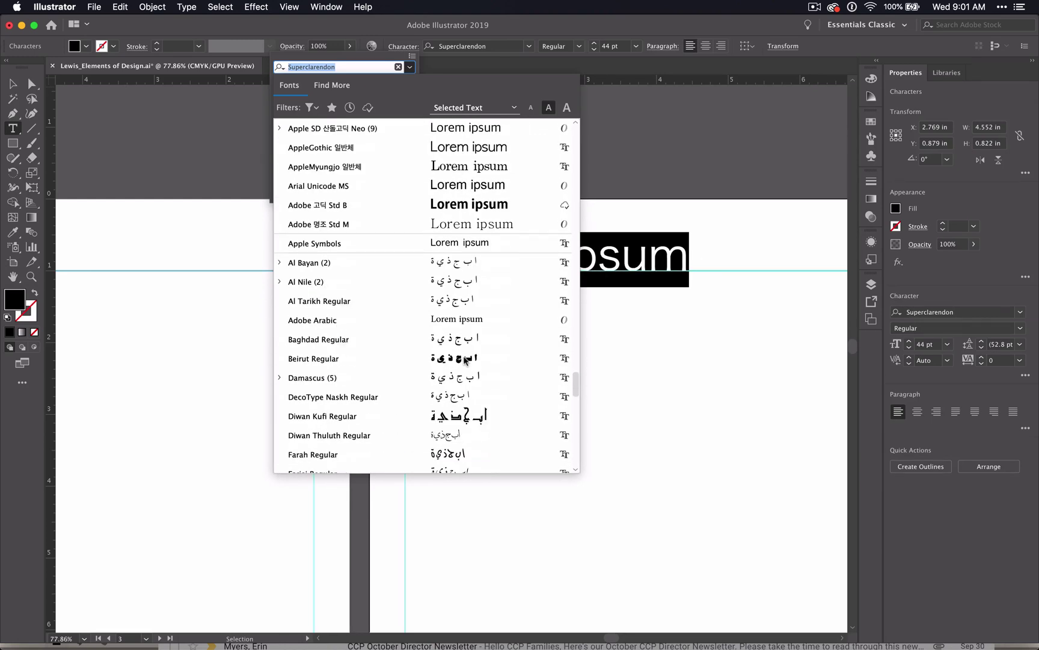
{"action": "scroll", "coordinate": [464, 360], "scroll_direction": "down", "scroll_amount": 10}
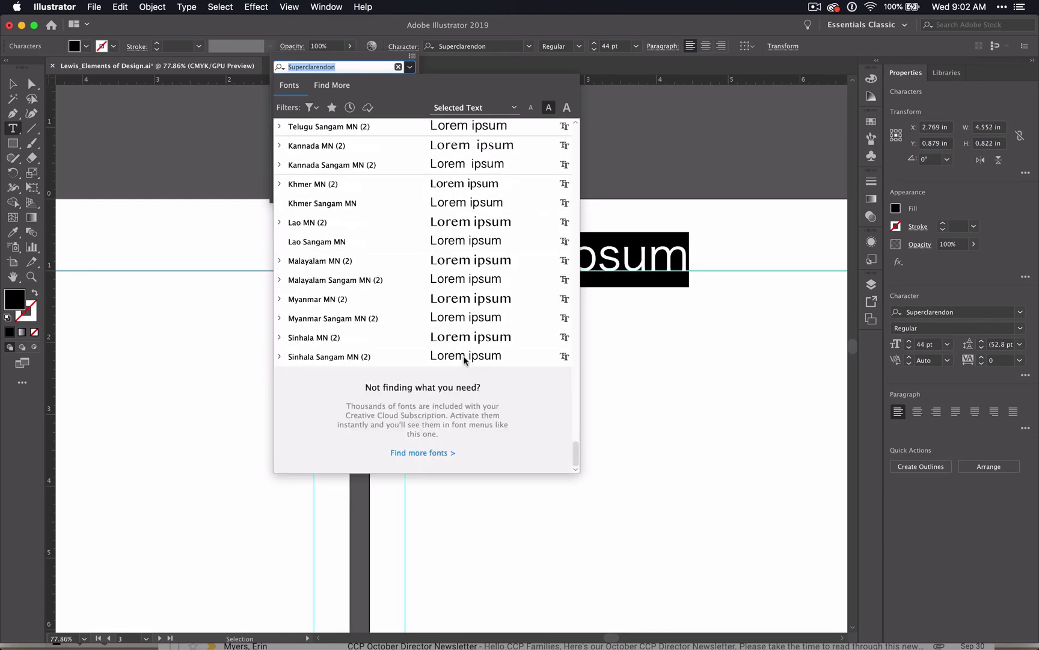
{"action": "scroll", "coordinate": [464, 360], "scroll_direction": "up", "scroll_amount": 15}
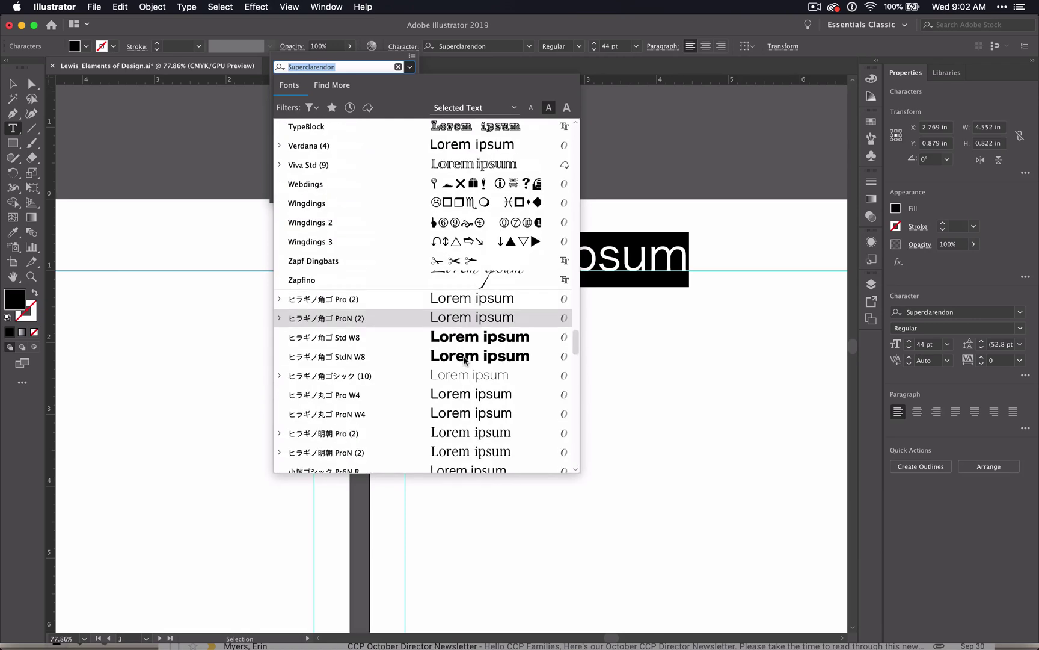
{"action": "scroll", "coordinate": [465, 359], "scroll_direction": "up", "scroll_amount": 12}
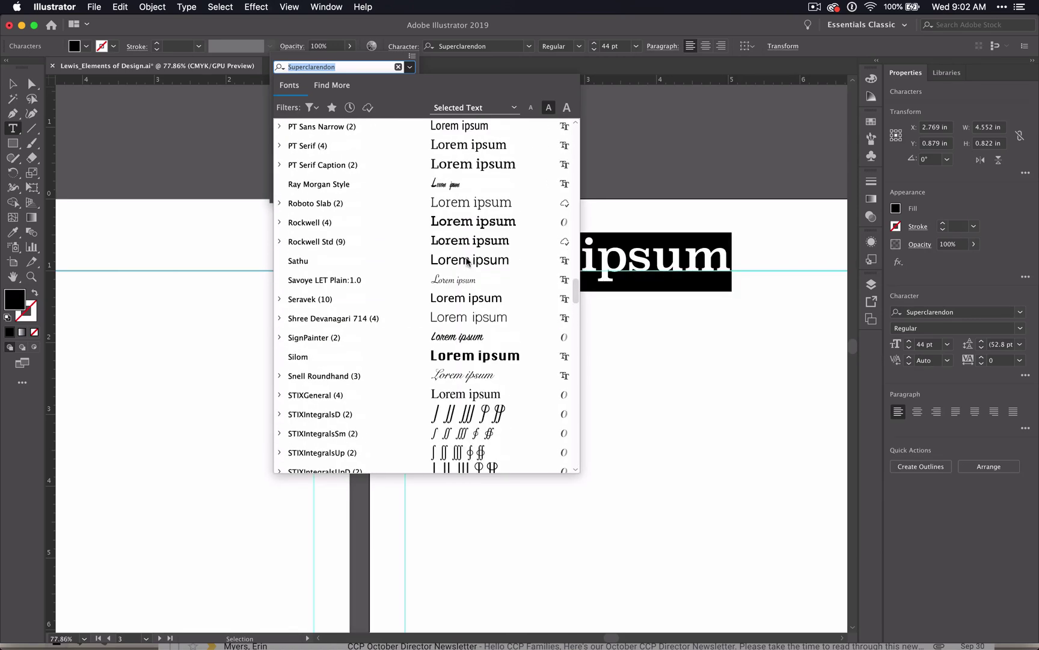
{"action": "left_click", "coordinate": [465, 360]}
Step: Type the 'Color' headline and deselect it
{"action": "type", "text": "C"}
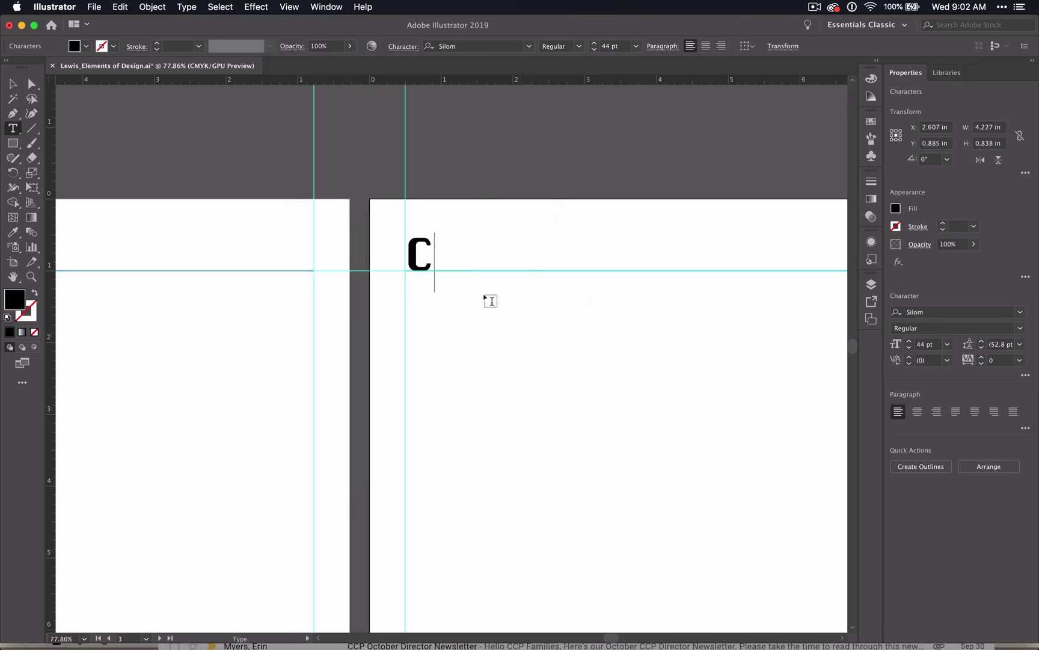
{"action": "type", "text": "olor"}
{"action": "scroll", "coordinate": [489, 299], "scroll_direction": "right", "scroll_amount": 15}
{"action": "scroll", "coordinate": [489, 300], "scroll_direction": "down", "scroll_amount": 2}
{"action": "scroll", "coordinate": [524, 241], "scroll_direction": "left", "scroll_amount": 2}
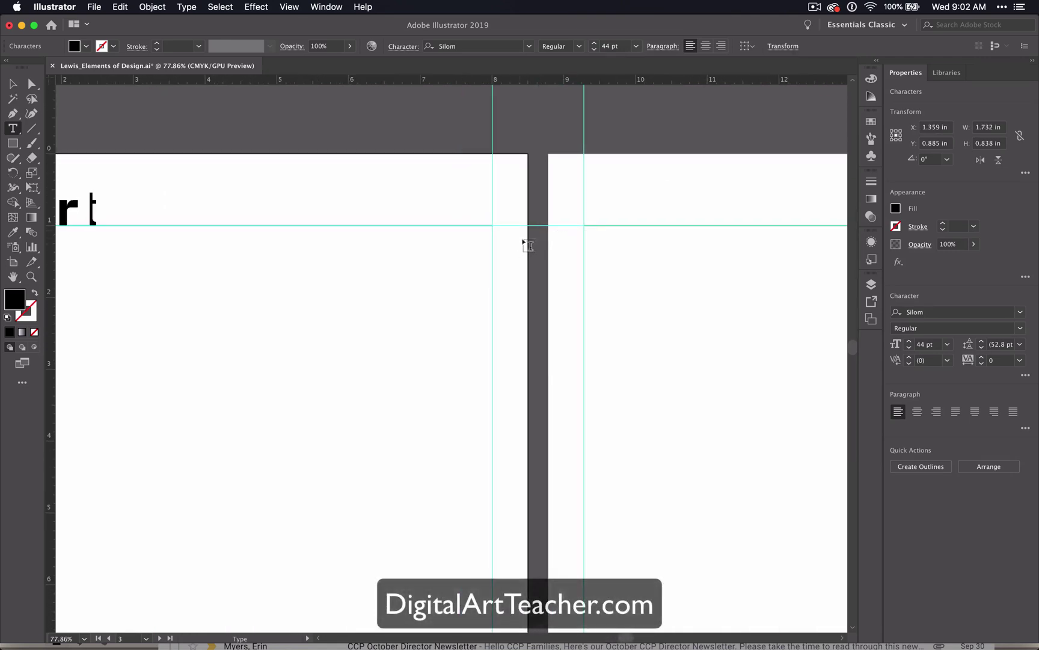
{"action": "key", "text": "super+shift+a"}
{"action": "scroll", "coordinate": [594, 225], "scroll_direction": "right", "scroll_amount": 10}
{"action": "scroll", "coordinate": [594, 225], "scroll_direction": "up", "scroll_amount": 2}
Step: Type 'Value' at the fourth artboard's guide intersection, fixing the doubled u
{"action": "left_click", "coordinate": [434, 252]}
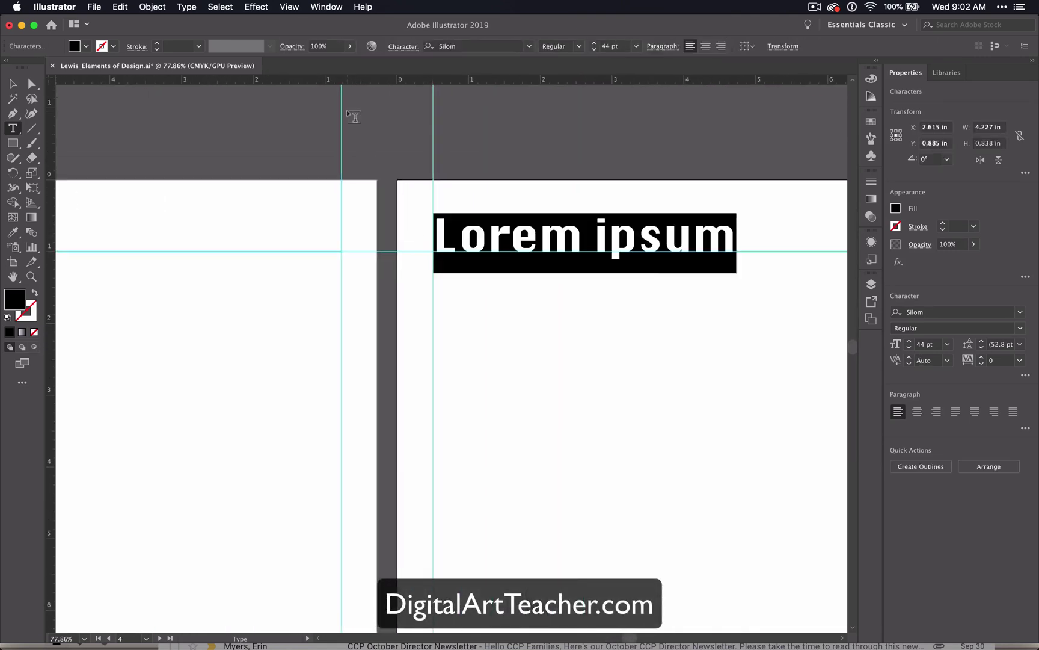
{"action": "type", "text": "Valuue"}
{"action": "key", "text": "BackSpace"}
{"action": "key", "text": "BackSpace"}
{"action": "type", "text": "e"}
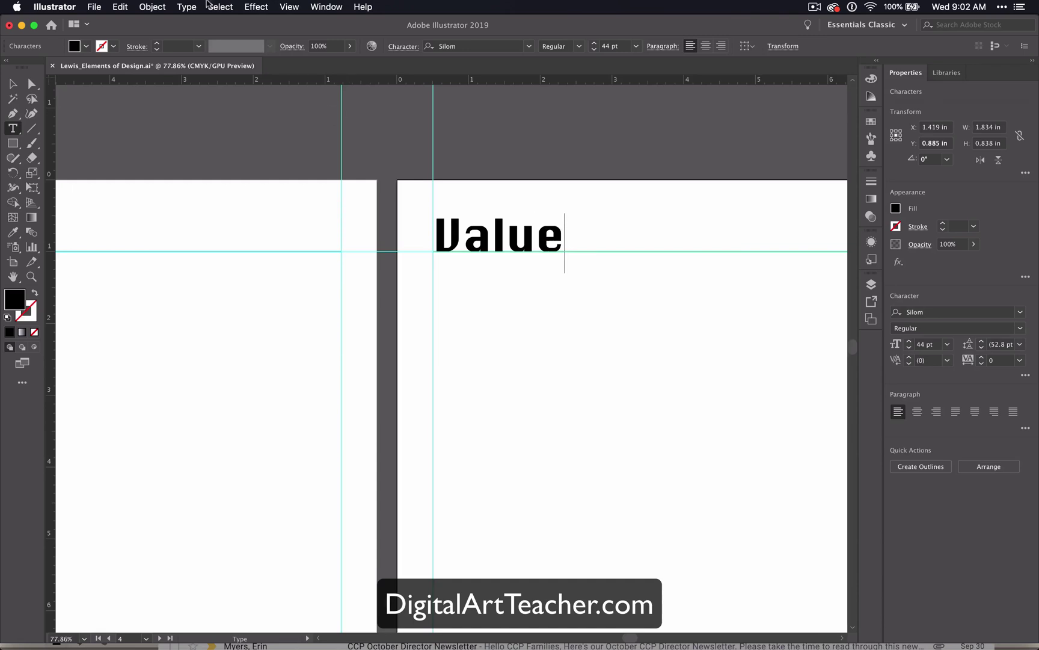